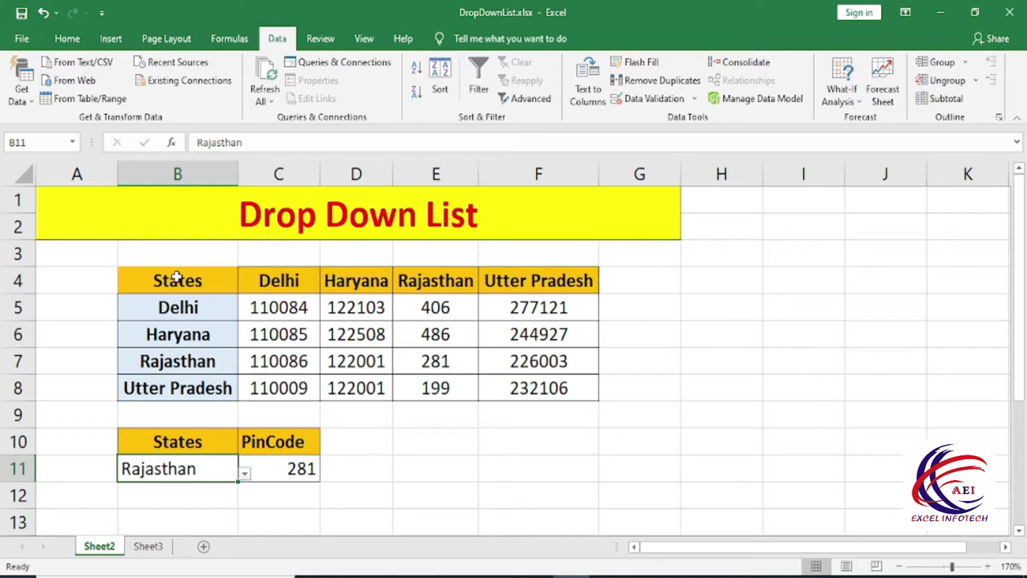
- Review the source table, keep Rajasthan in B11 and view its pin code choices in C11
drag(175, 279, 180, 387)
drag(278, 281, 297, 363)
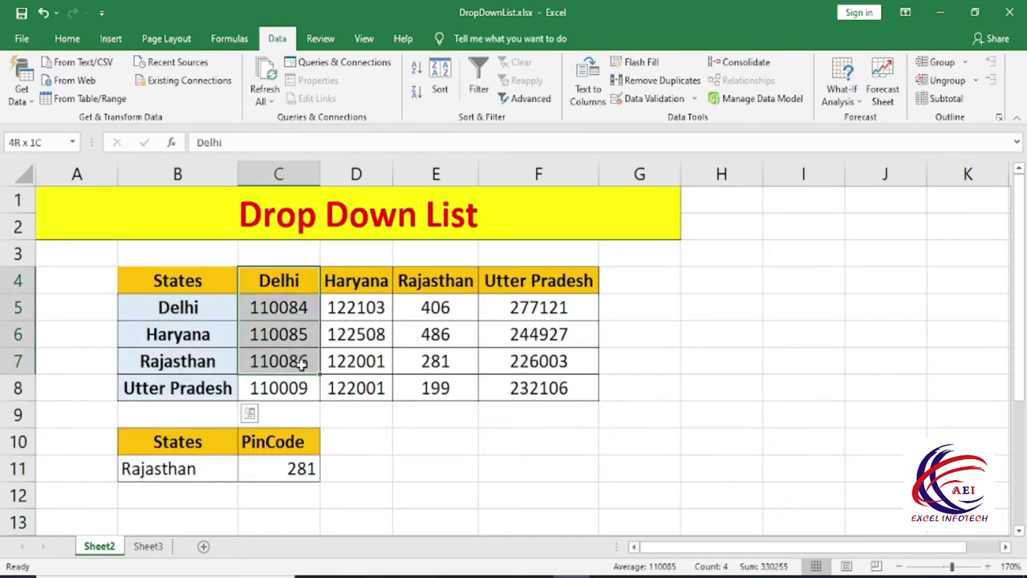
drag(356, 281, 387, 363)
click(209, 472)
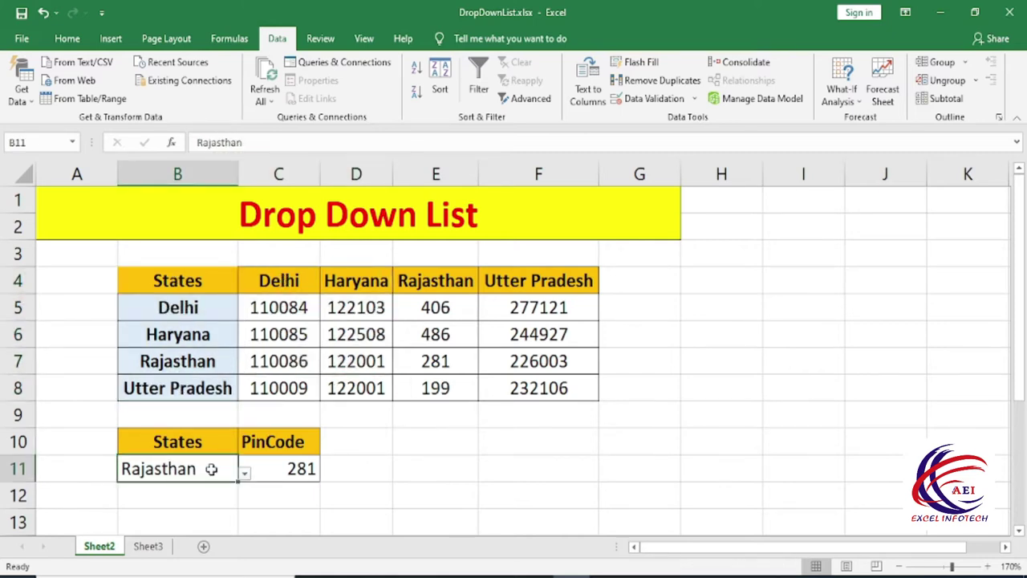
click(243, 475)
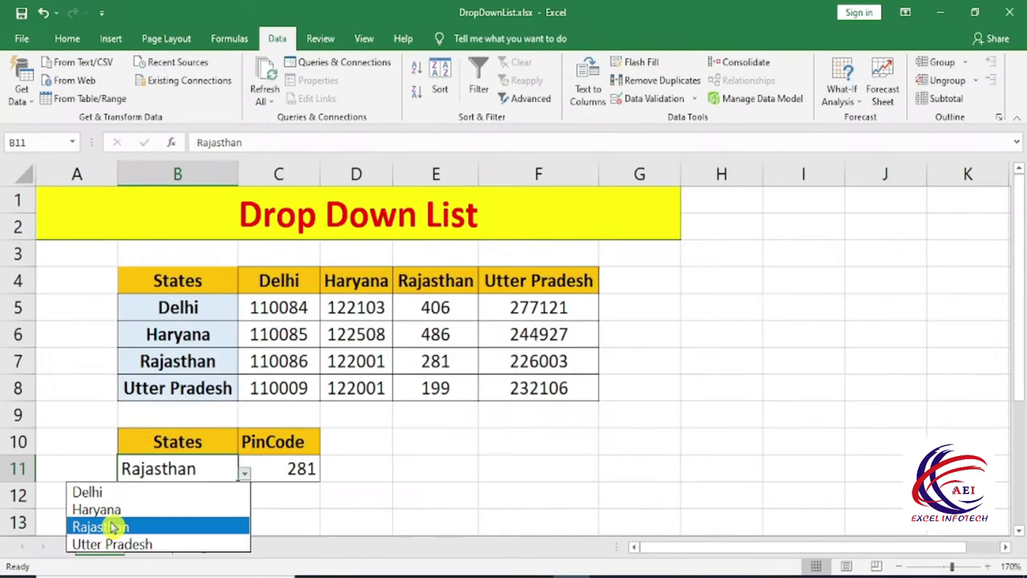
click(110, 526)
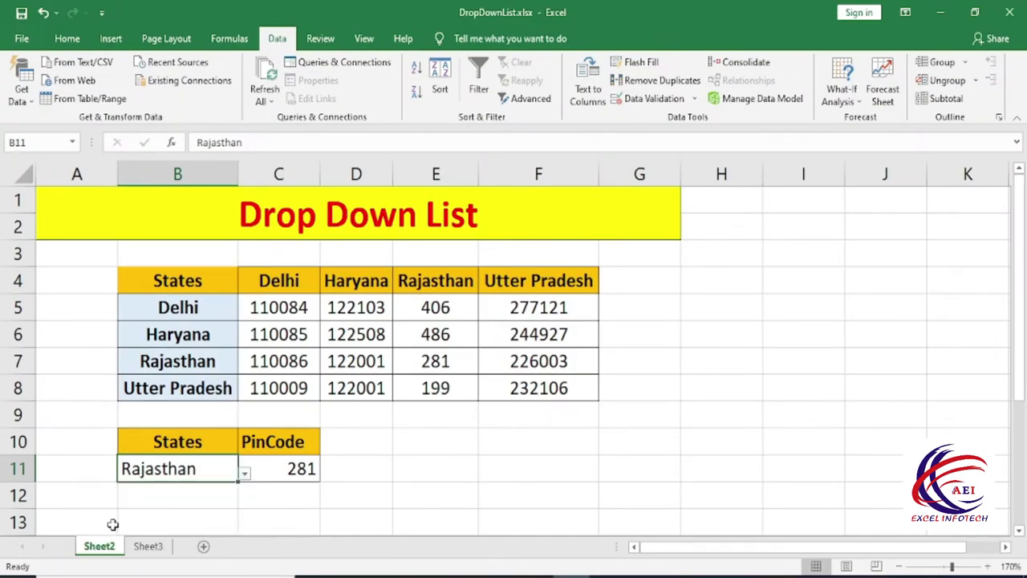
click(297, 475)
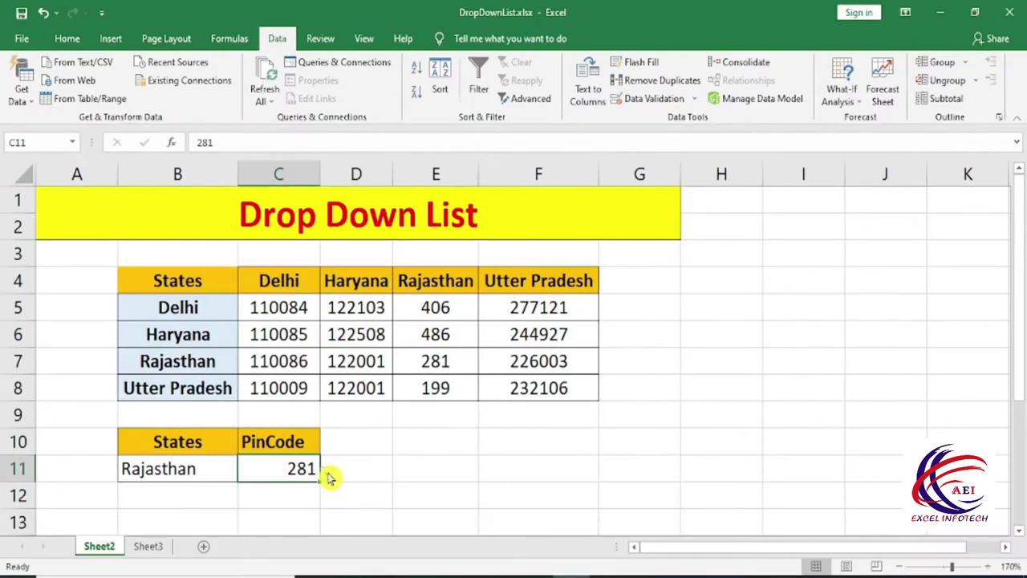
click(327, 473)
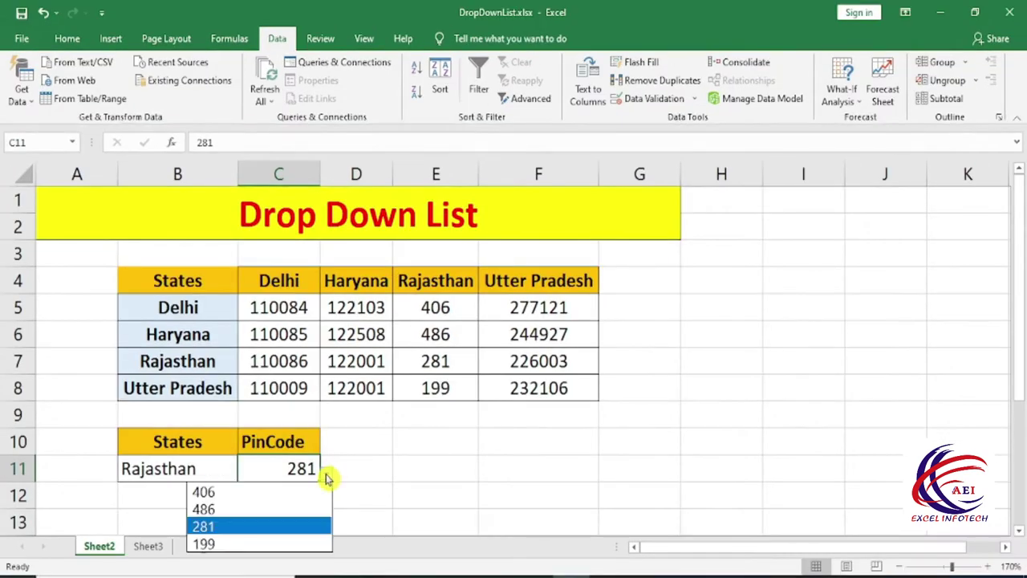
click(233, 523)
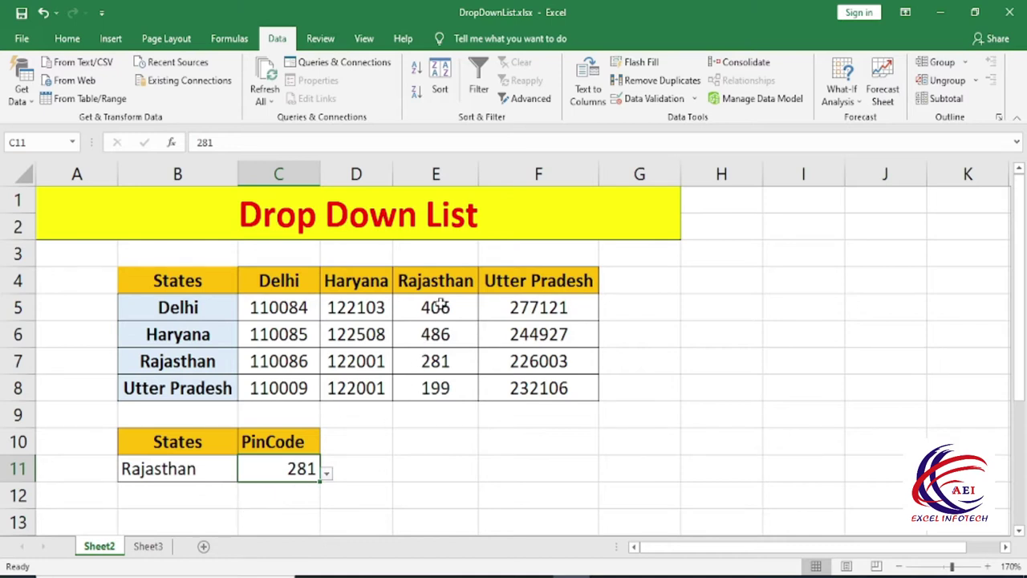
drag(441, 305, 437, 389)
- Switch B11 to Delhi and check that C11 offers Delhi's pin codes from C5:C8
click(201, 473)
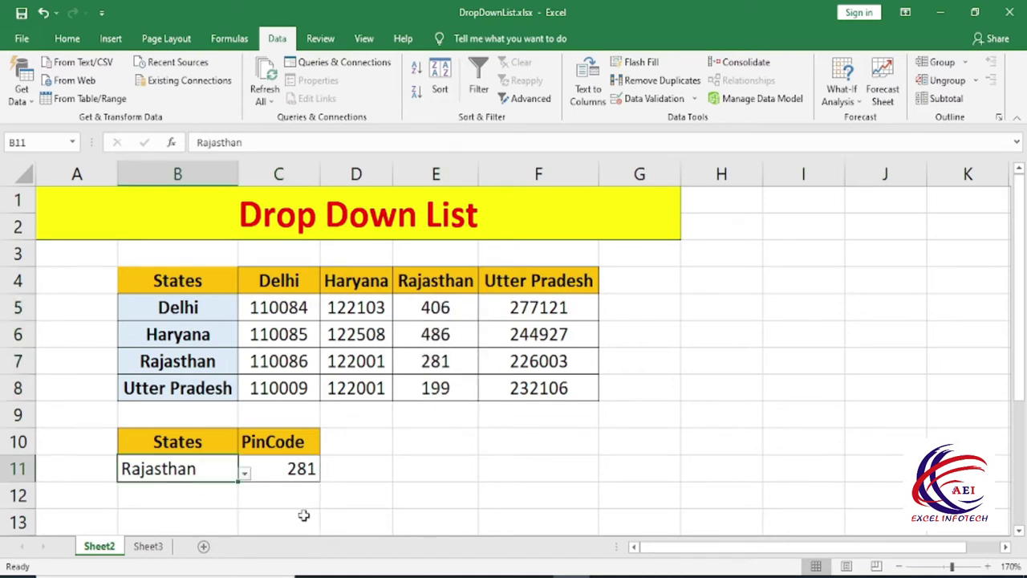
click(245, 474)
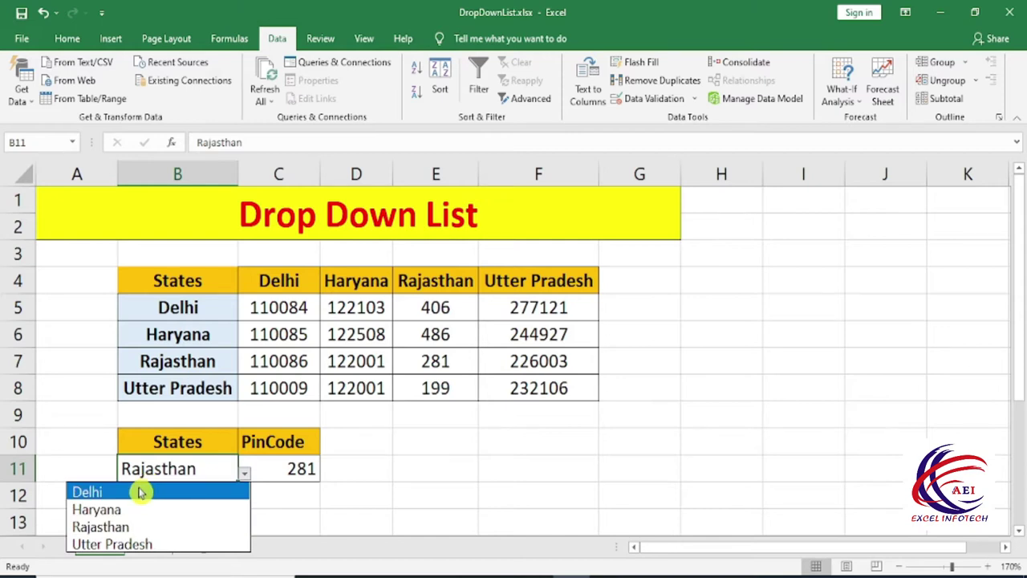
click(141, 492)
click(293, 469)
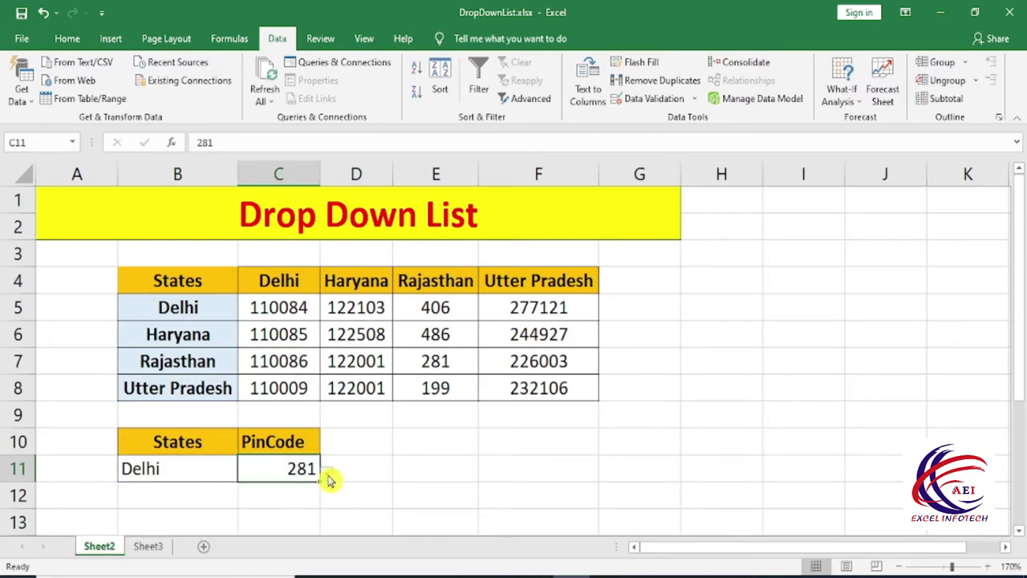
click(328, 475)
key(Escape)
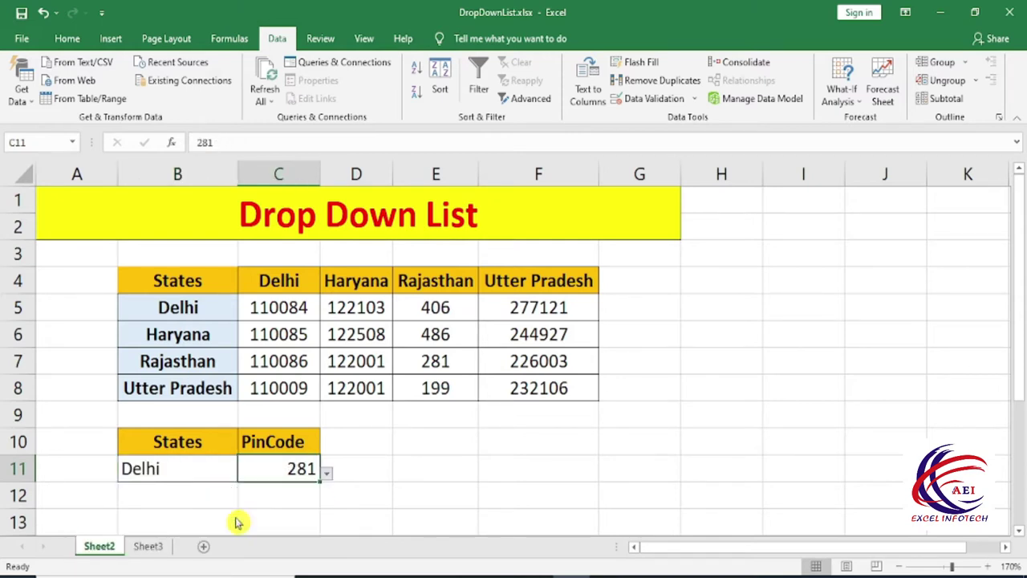
drag(282, 316, 288, 388)
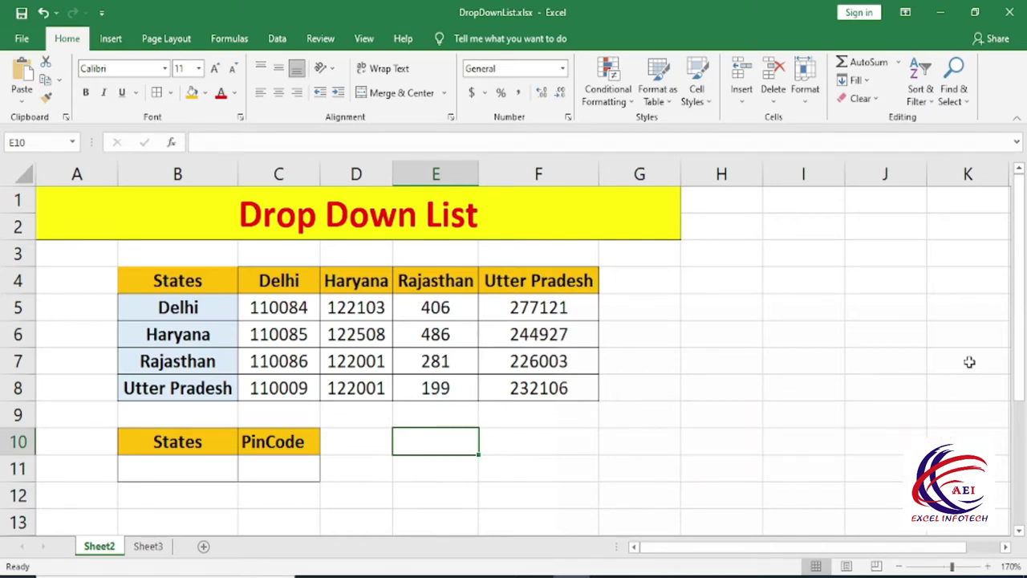
- Look over the state and pin code columns, then select the state names B5:B8
drag(200, 280, 197, 391)
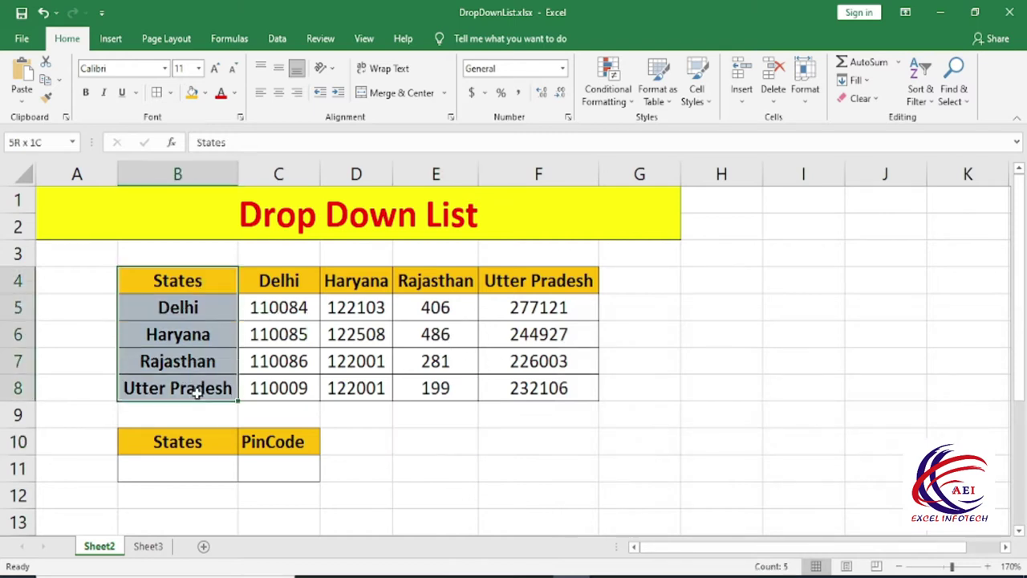
drag(286, 280, 277, 388)
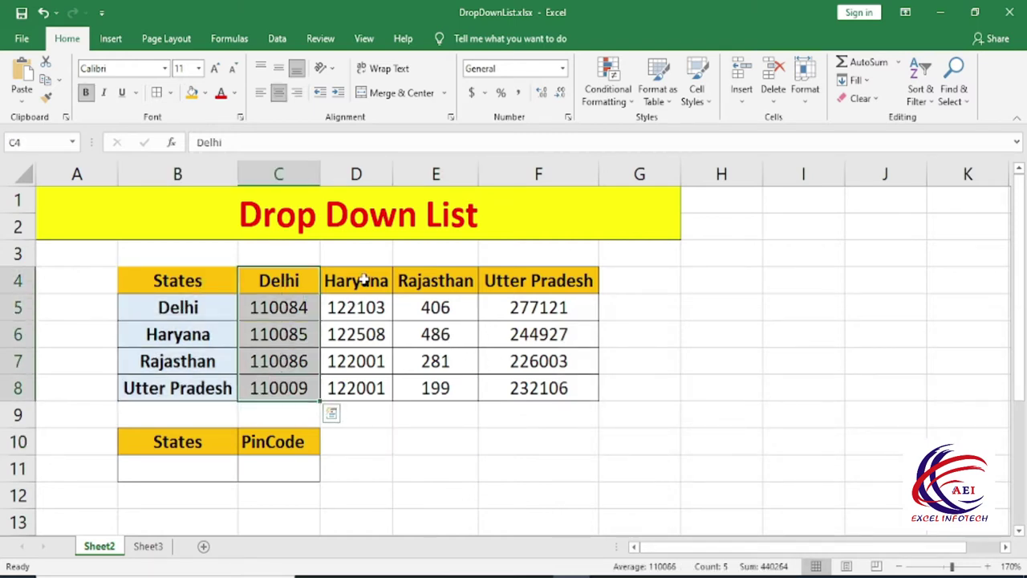
drag(360, 280, 356, 391)
drag(442, 308, 441, 389)
click(210, 464)
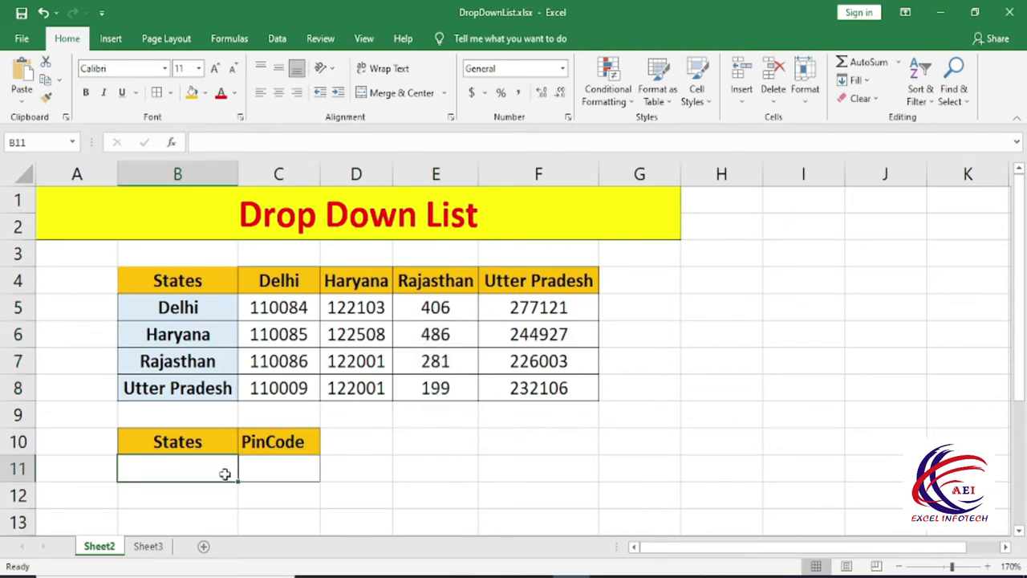
click(331, 418)
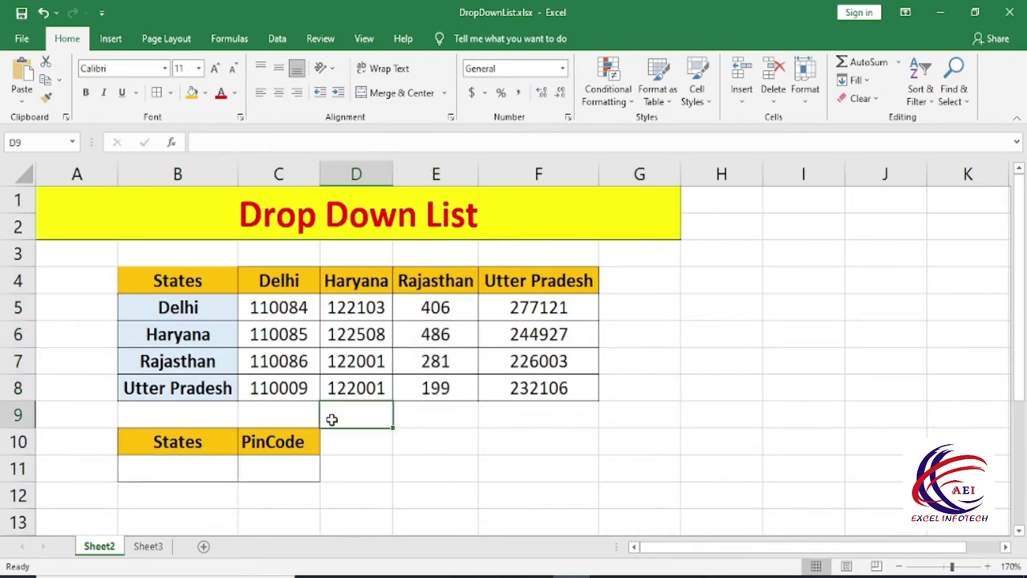
drag(201, 311, 204, 389)
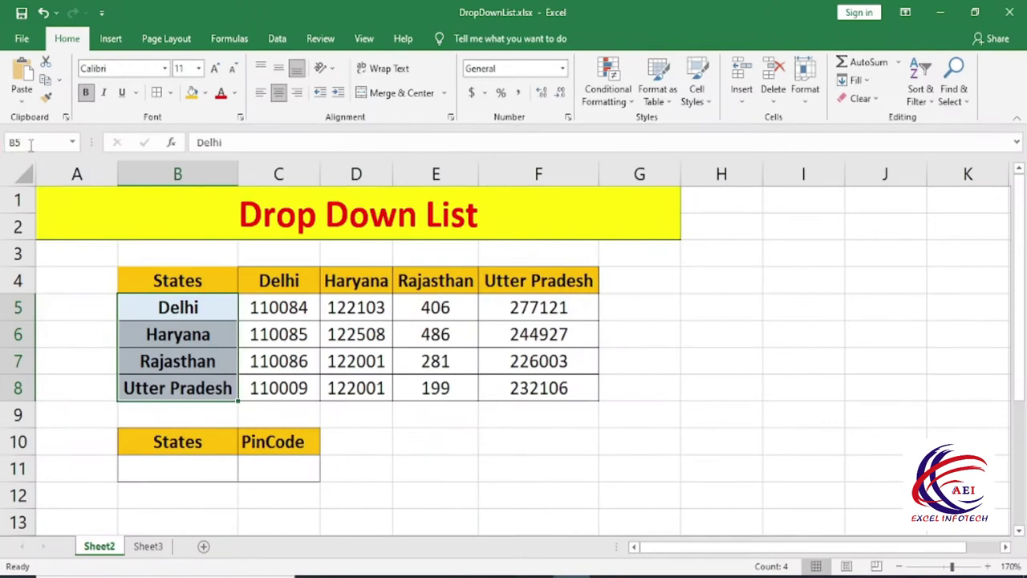
- Name B5:B8 'States' in the Name Box and reselect it to confirm the name
click(31, 142)
text(States)
click(179, 353)
drag(181, 307, 182, 390)
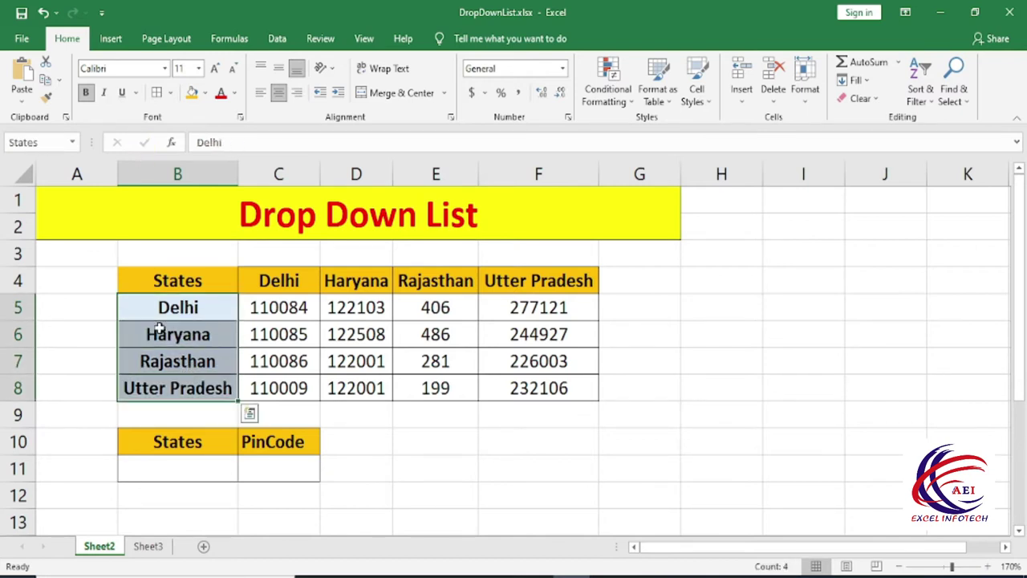
click(284, 302)
- Select Delhi's pin codes C5:C8 and enter 'Delhi' as their name in the Name Box
click(283, 278)
drag(279, 307, 279, 387)
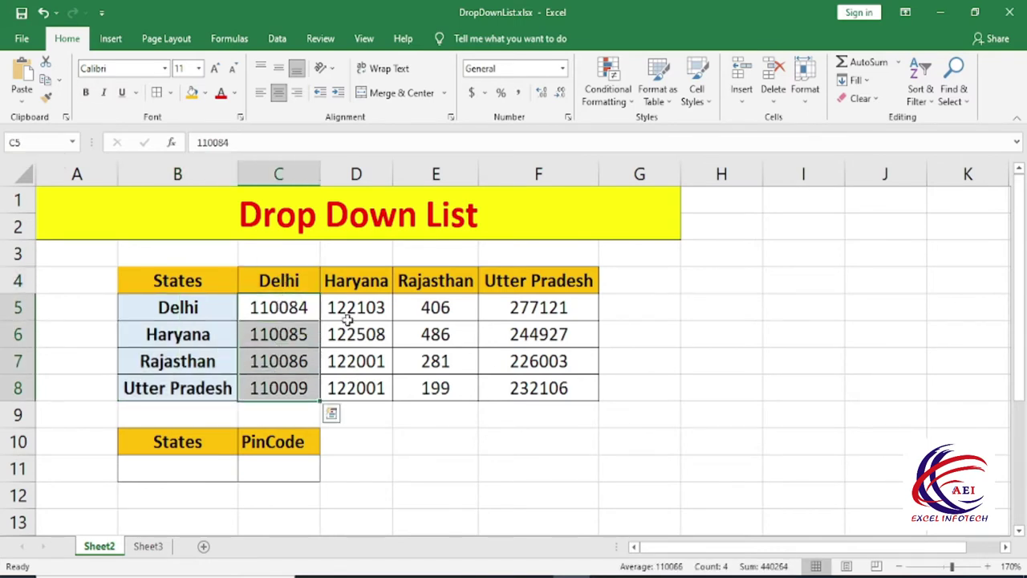
drag(343, 307, 356, 385)
click(447, 308)
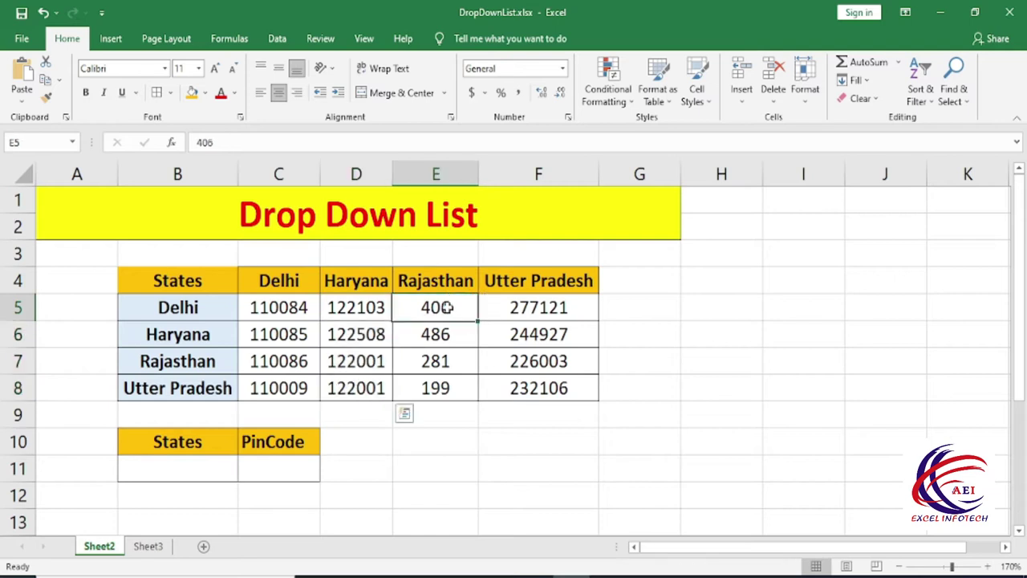
drag(446, 307, 438, 387)
drag(525, 307, 524, 387)
drag(284, 305, 280, 388)
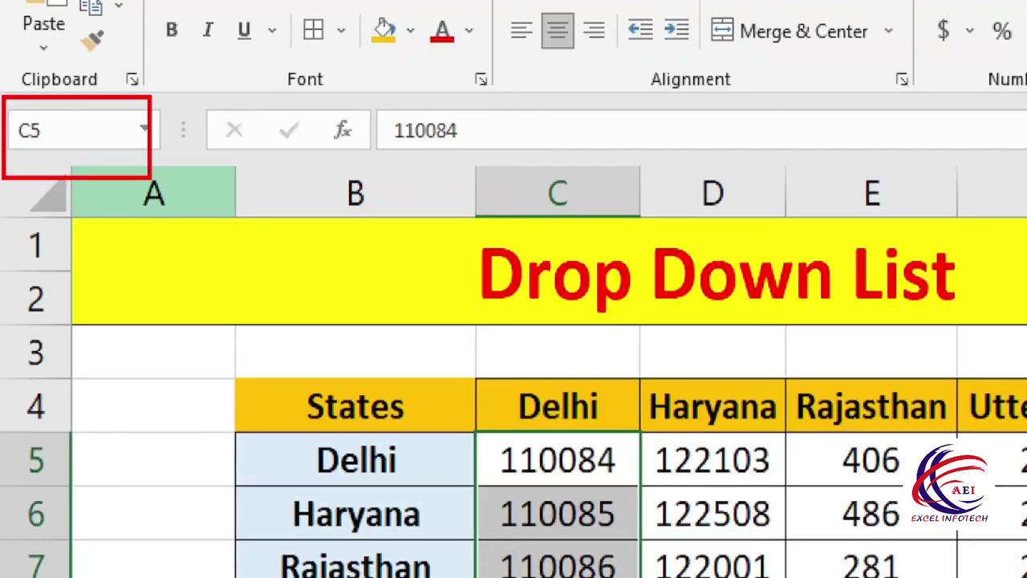
drag(486, 367, 613, 433)
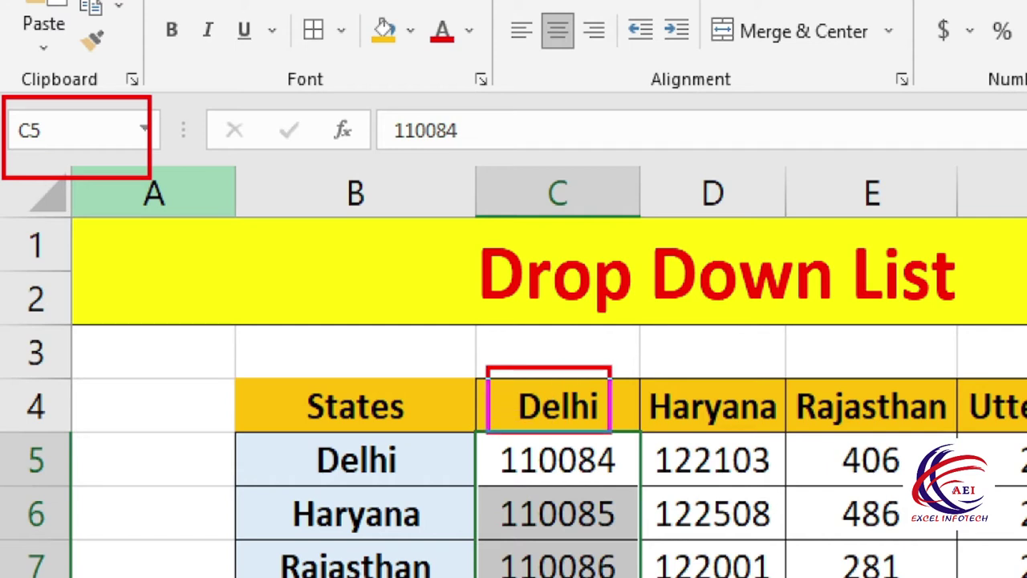
drag(504, 439, 626, 574)
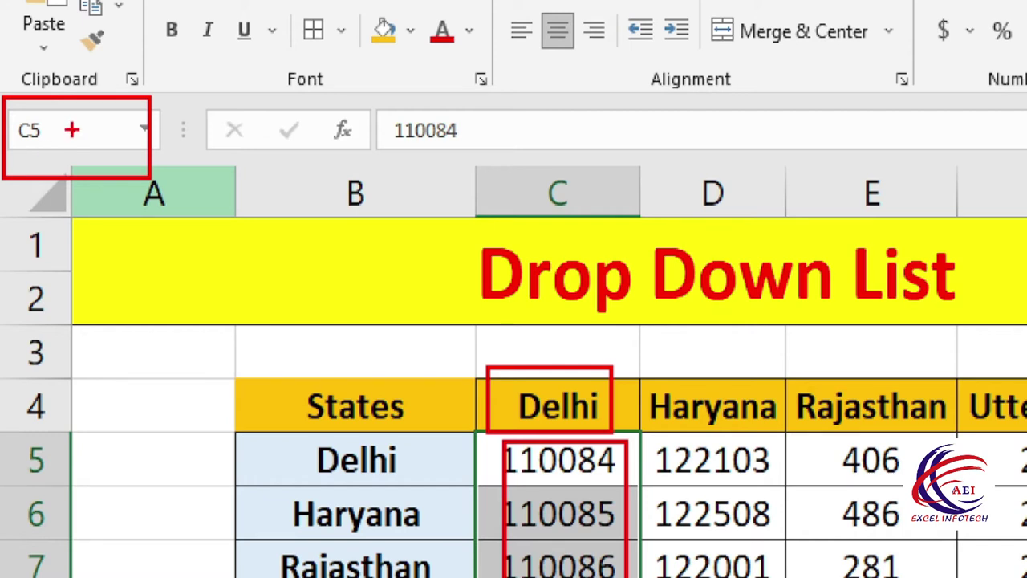
click(72, 130)
text(Delhi)
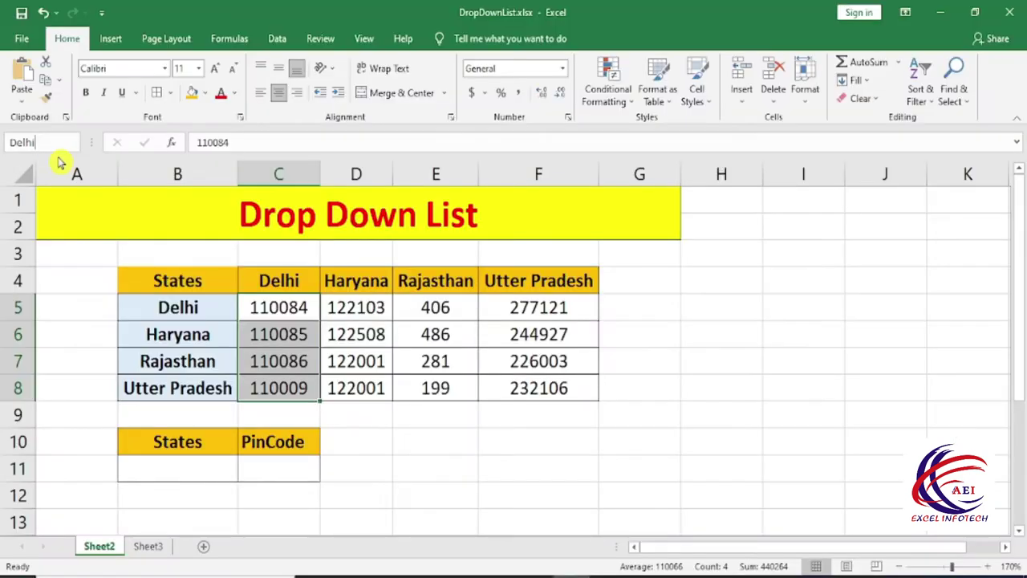
key(Return)
- Name D5:D8 'Haryana' and E5:E8 'Rajasthan' through the Name Box
drag(340, 298, 351, 386)
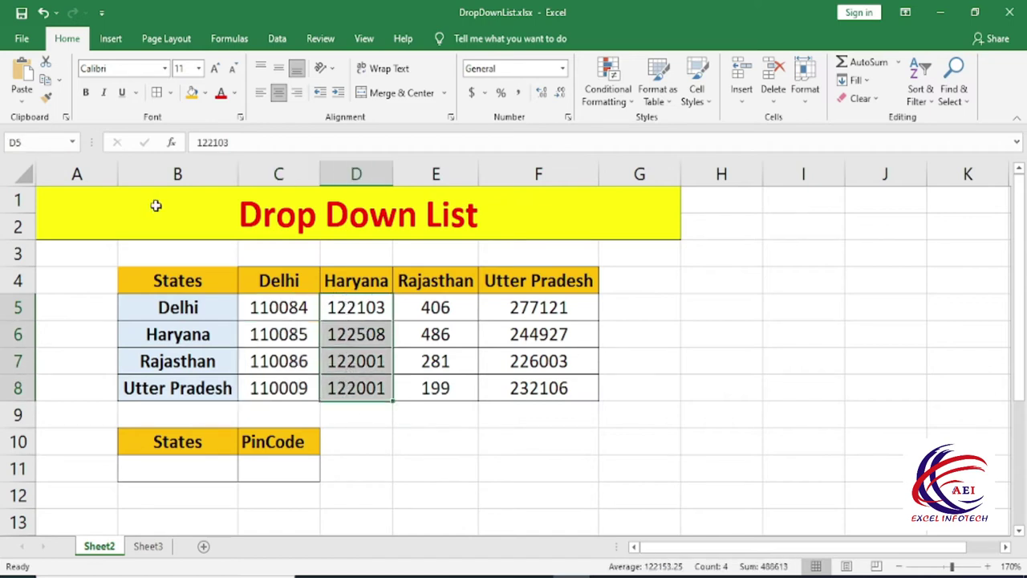
click(48, 142)
text(ryana)
key(Return)
drag(403, 307, 426, 380)
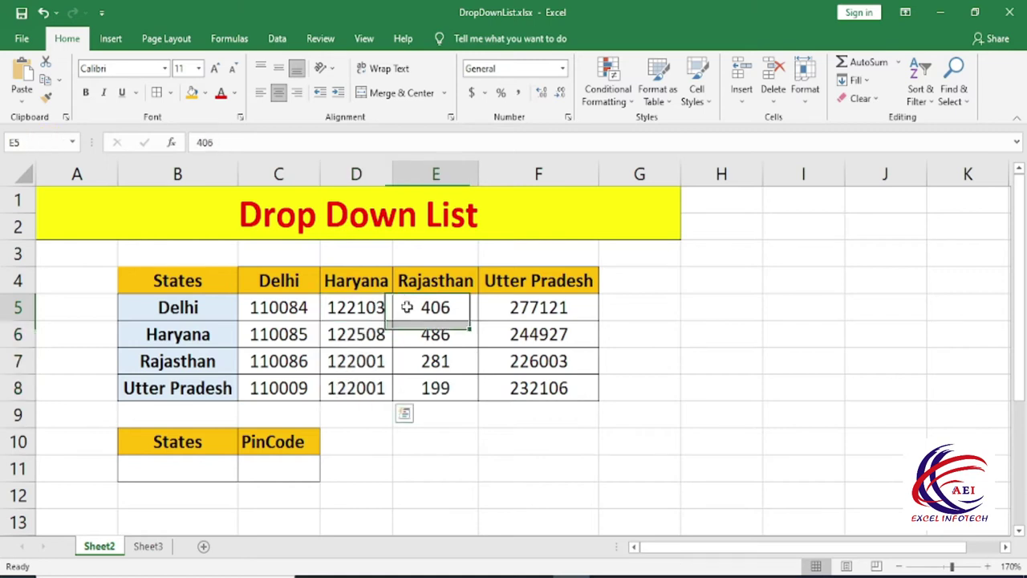
click(41, 143)
text(Rajasthan)
key(Return)
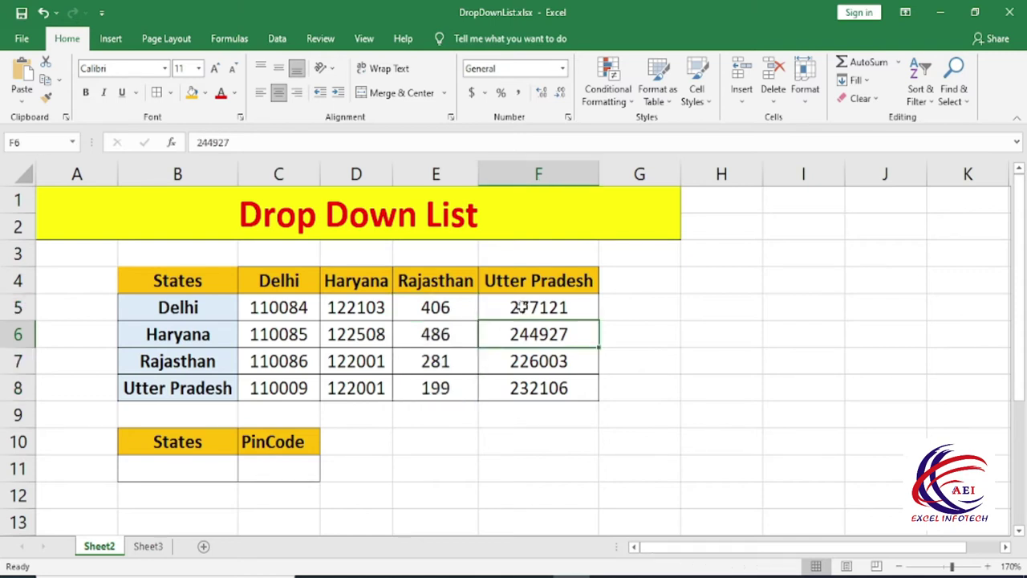
- Name F5:F8 'UP', then reselect each state's pin code column to check the names
drag(538, 307, 529, 385)
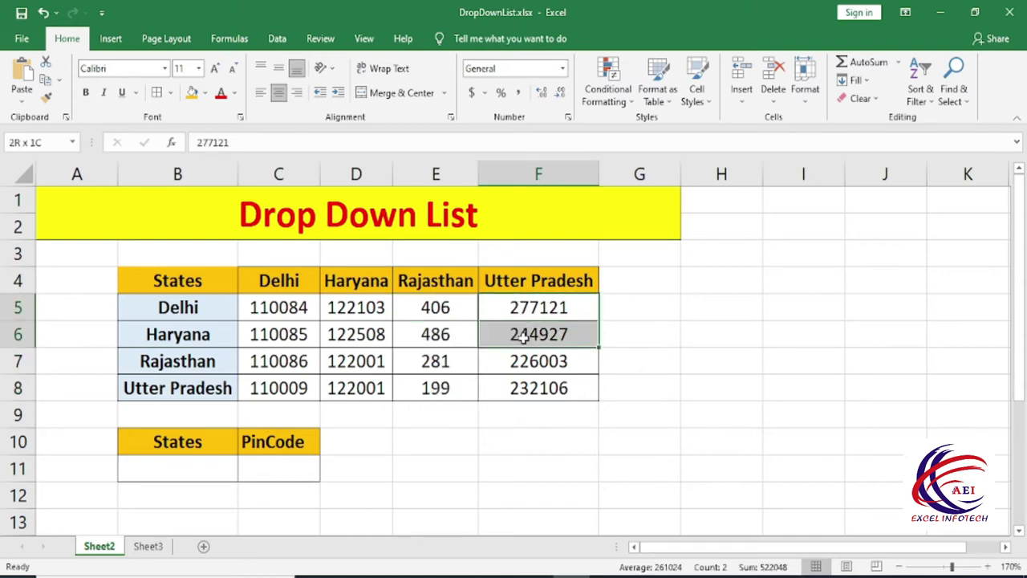
click(58, 141)
text(UP)
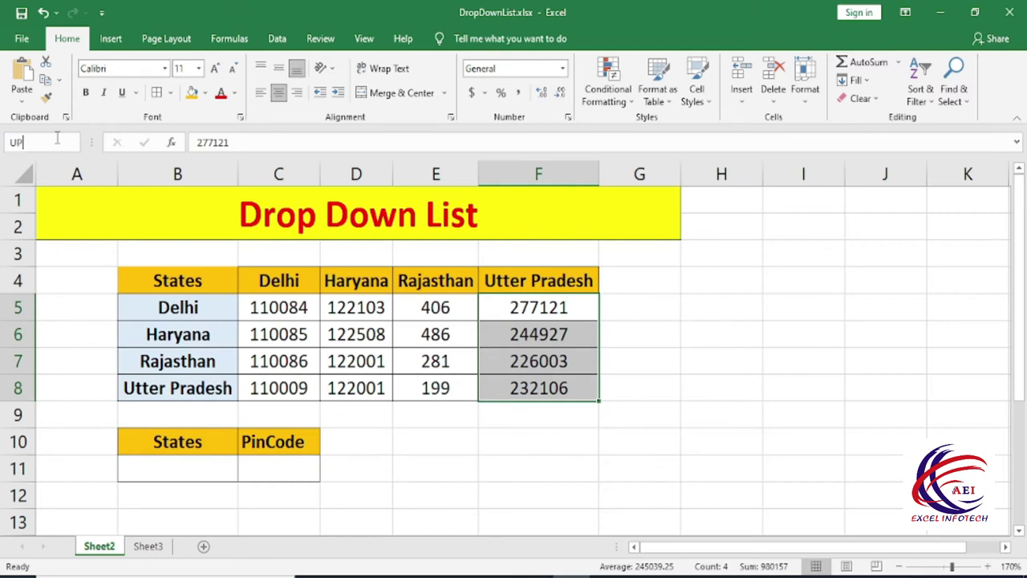
key(Return)
drag(276, 307, 278, 388)
drag(341, 305, 384, 372)
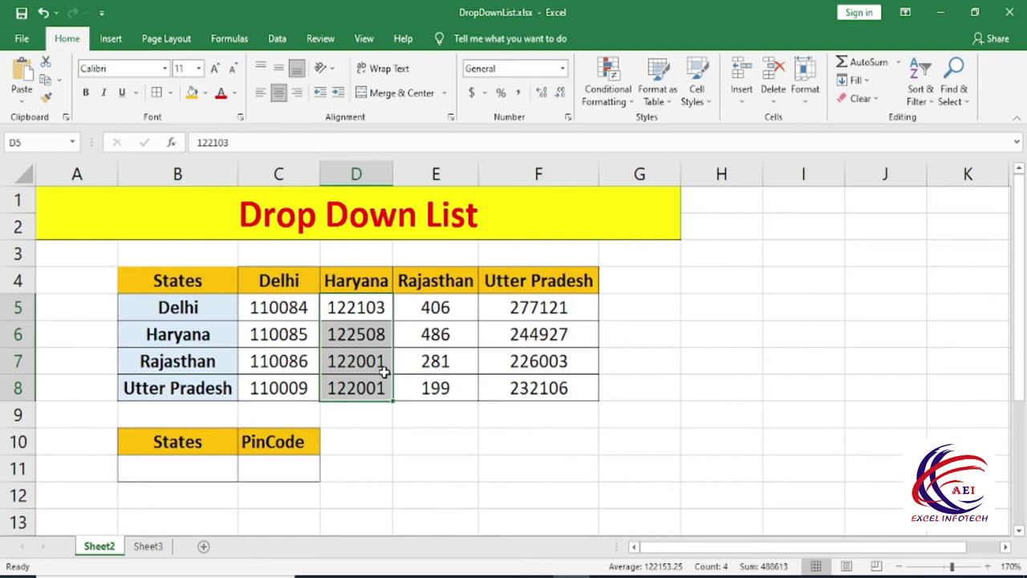
drag(434, 307, 452, 385)
drag(534, 310, 543, 377)
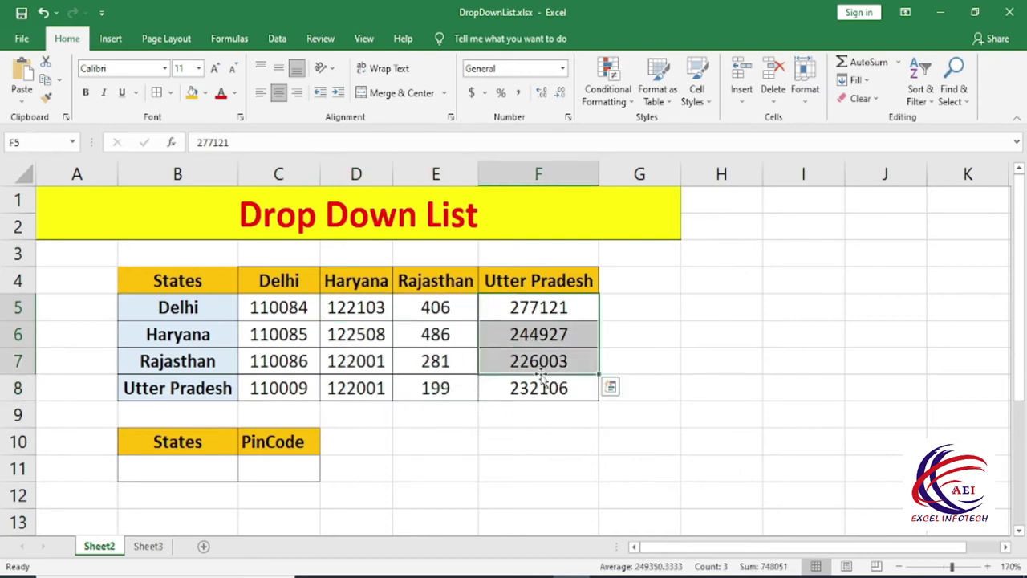
- Give B11 a List data validation with source =States
click(177, 464)
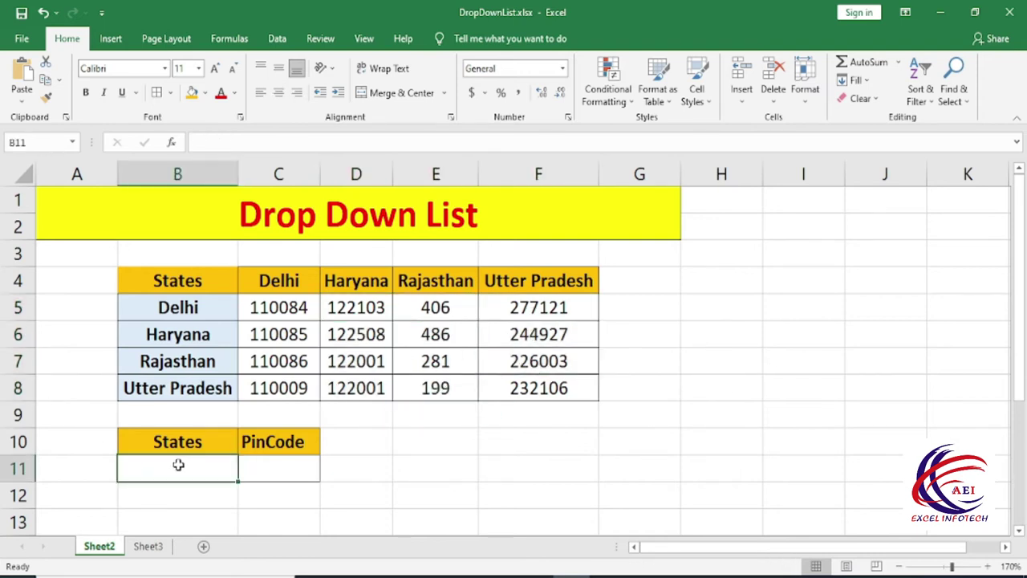
click(277, 39)
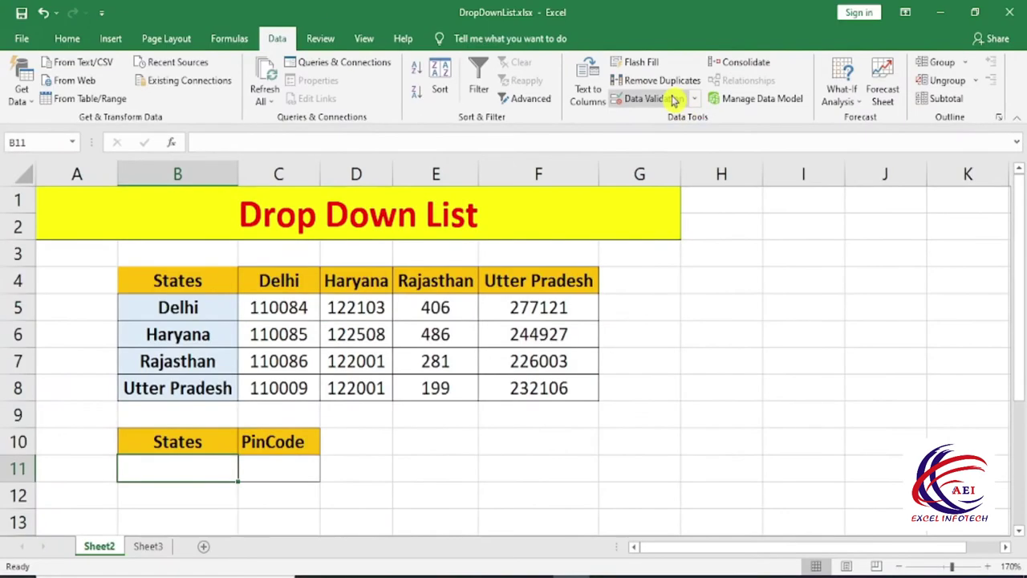
click(663, 104)
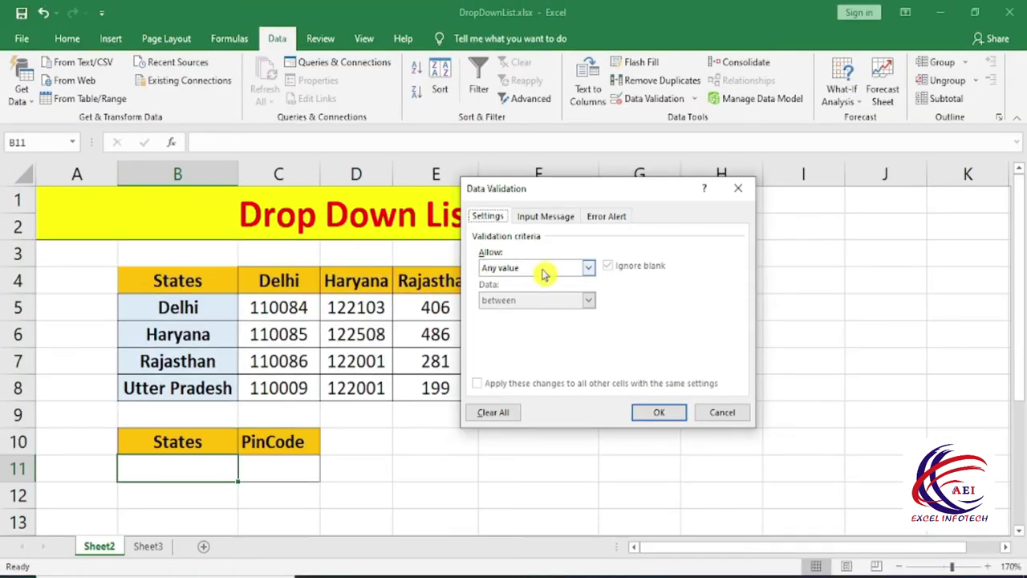
click(544, 266)
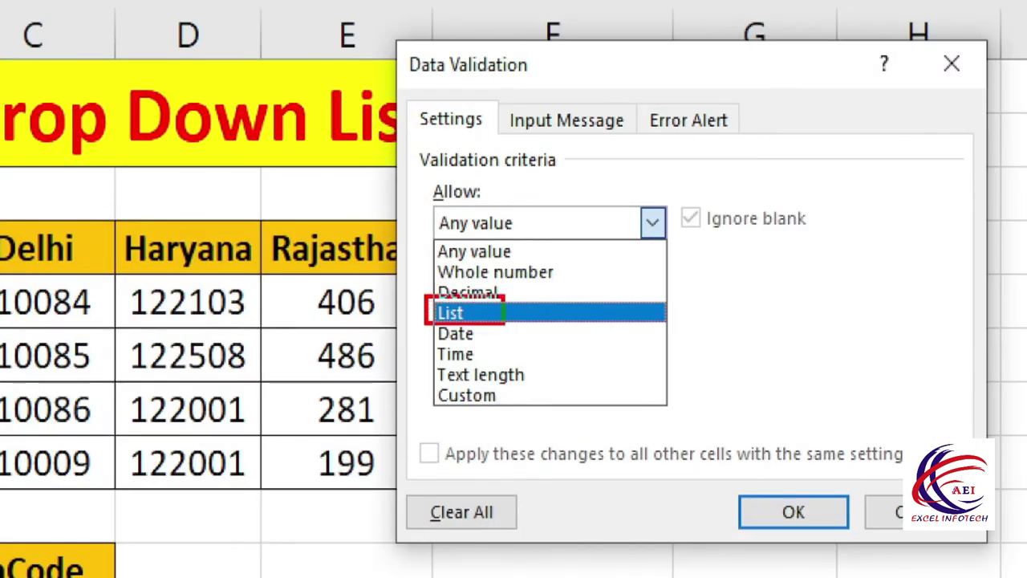
click(453, 312)
click(513, 268)
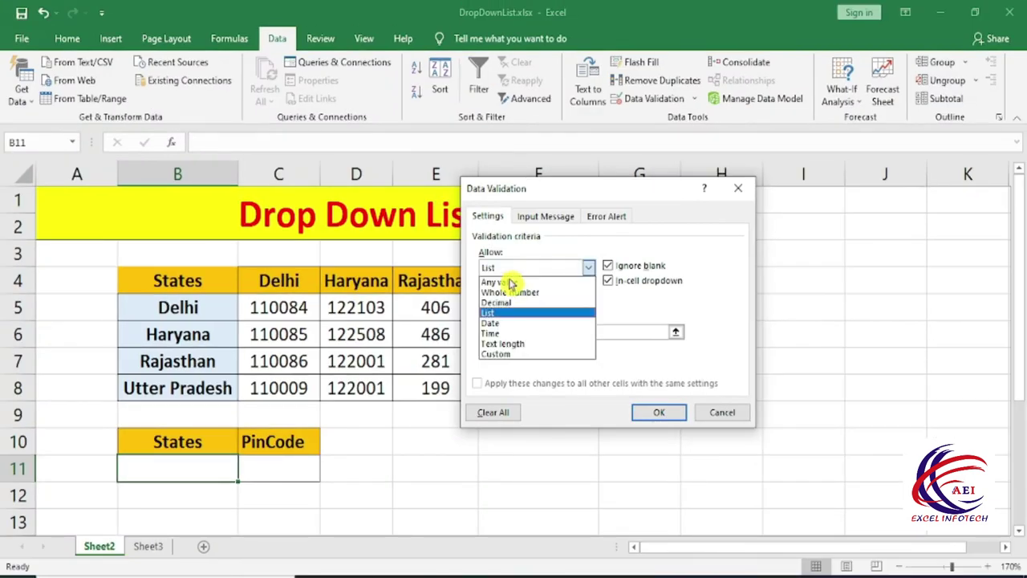
click(507, 310)
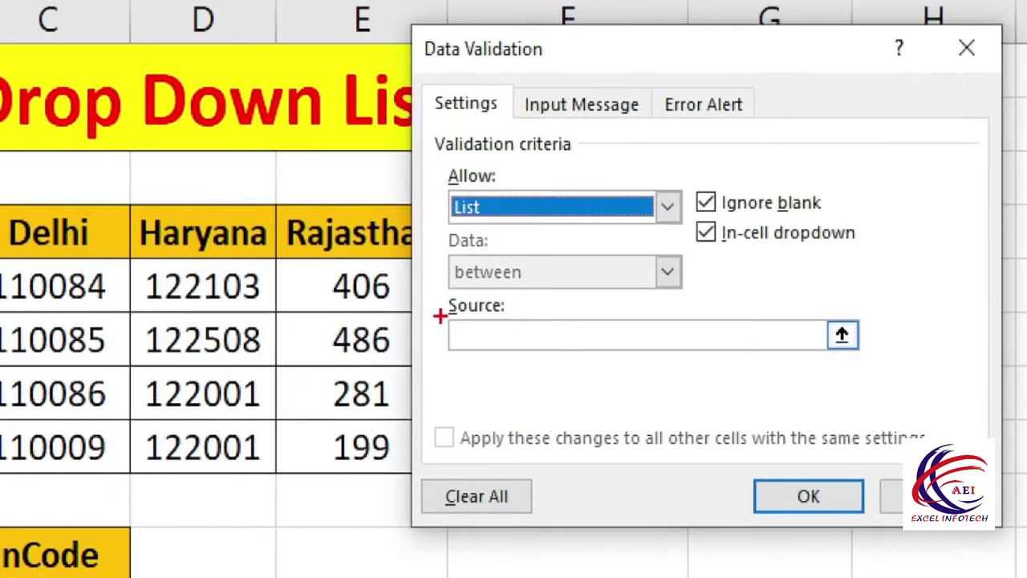
drag(463, 312, 579, 357)
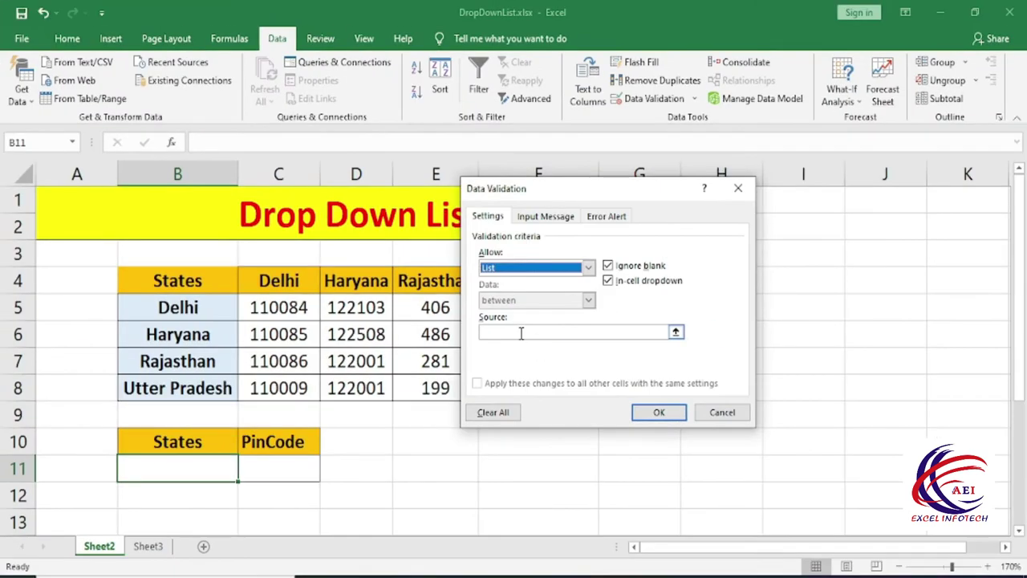
click(520, 333)
text(=States)
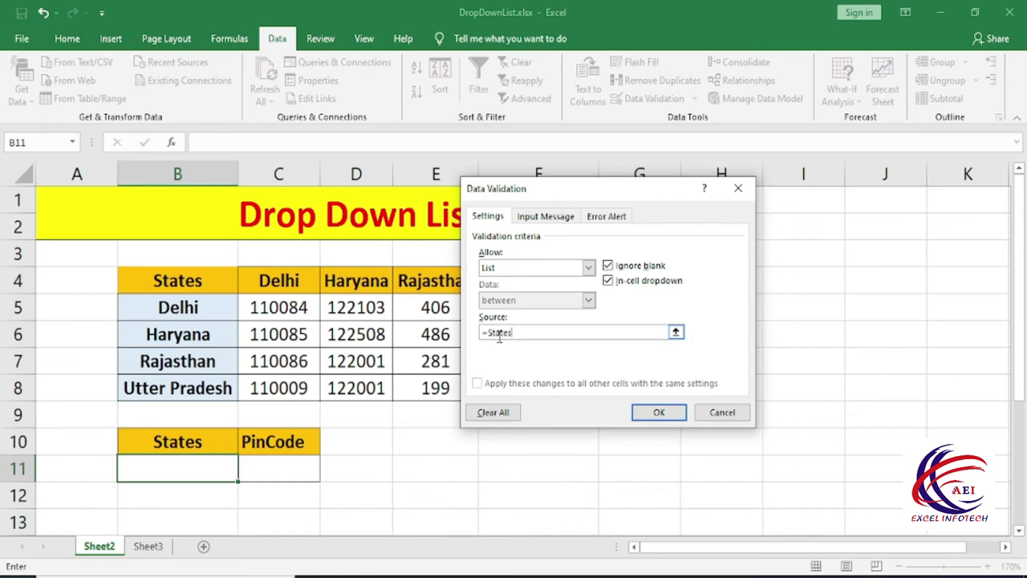
key(Return)
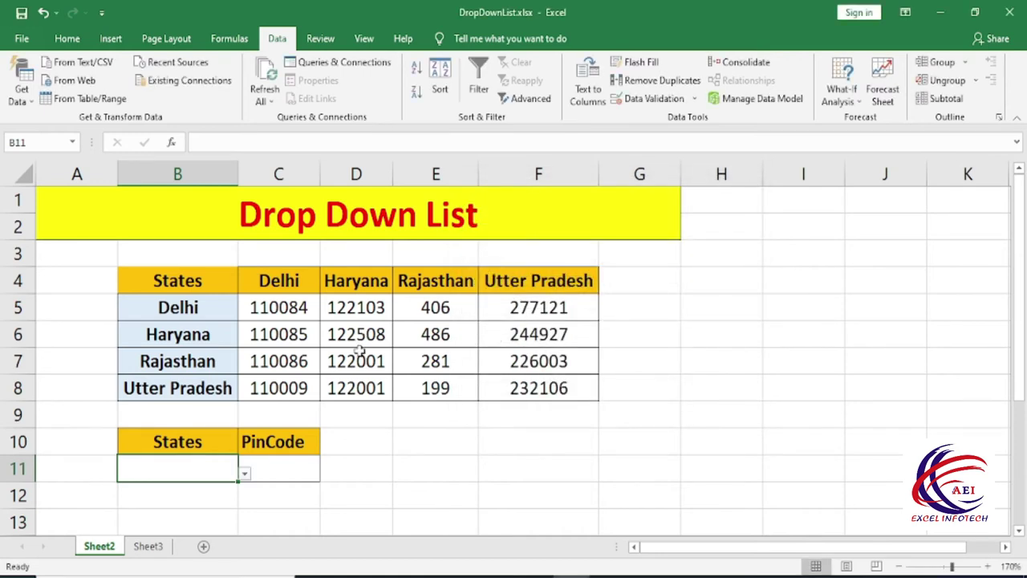
- Pick Rajasthan, then Haryana, from B11's new state drop-down
click(244, 473)
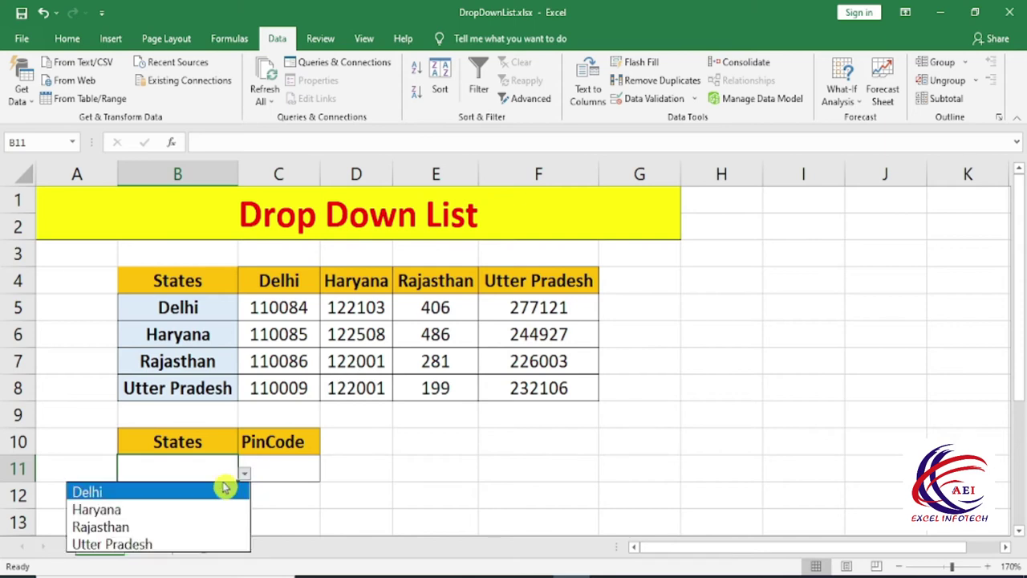
click(154, 527)
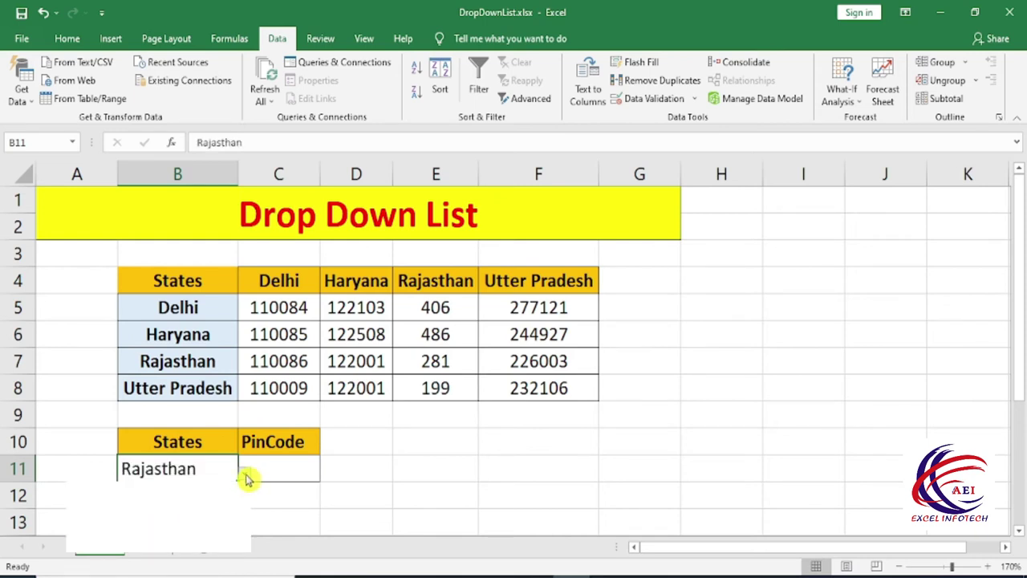
click(245, 475)
click(170, 506)
click(275, 474)
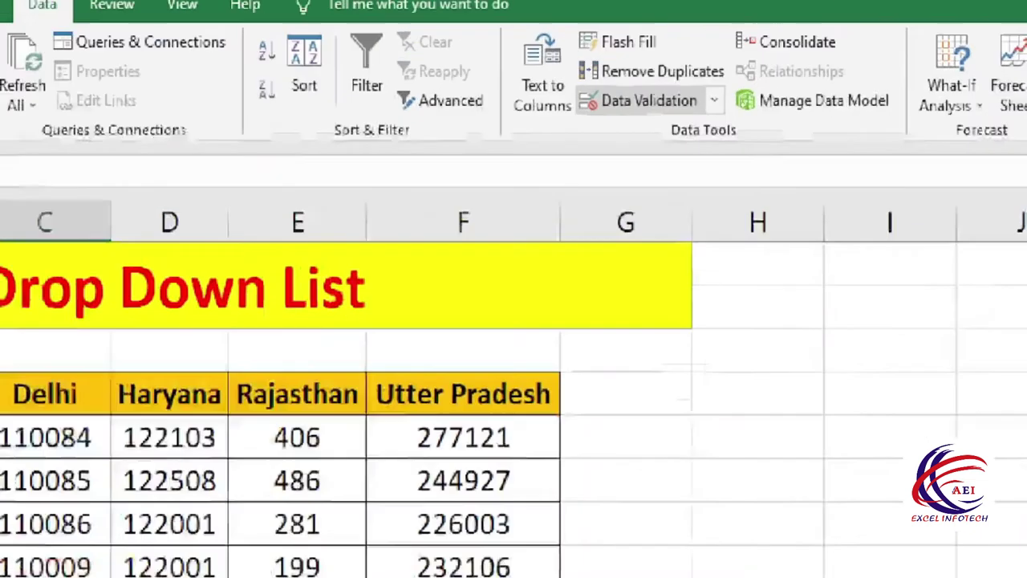
- Set C11's data validation to a List with source =INDIRECT($B$11)
click(663, 98)
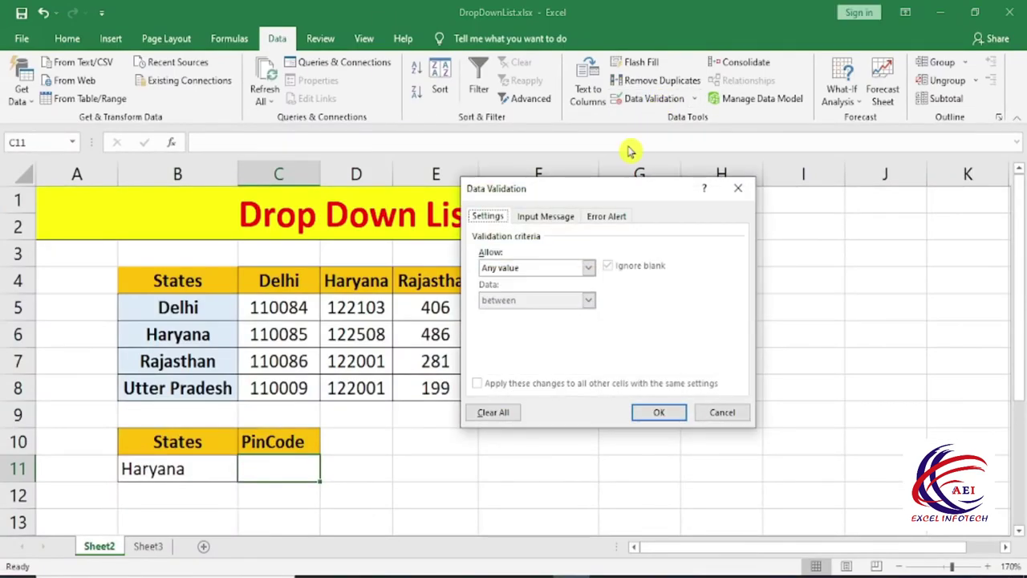
click(535, 267)
click(507, 319)
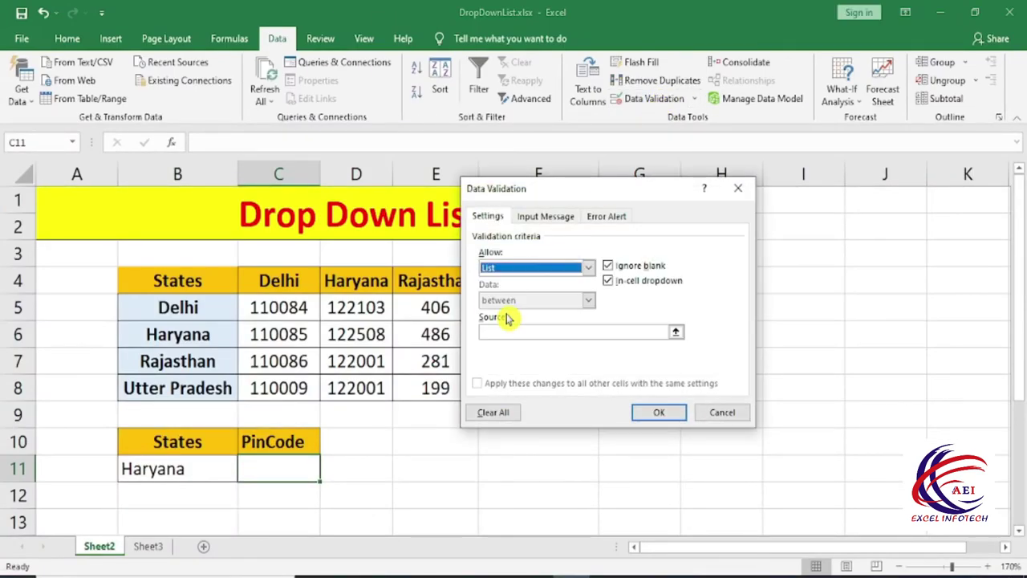
click(494, 332)
text(=indirect()
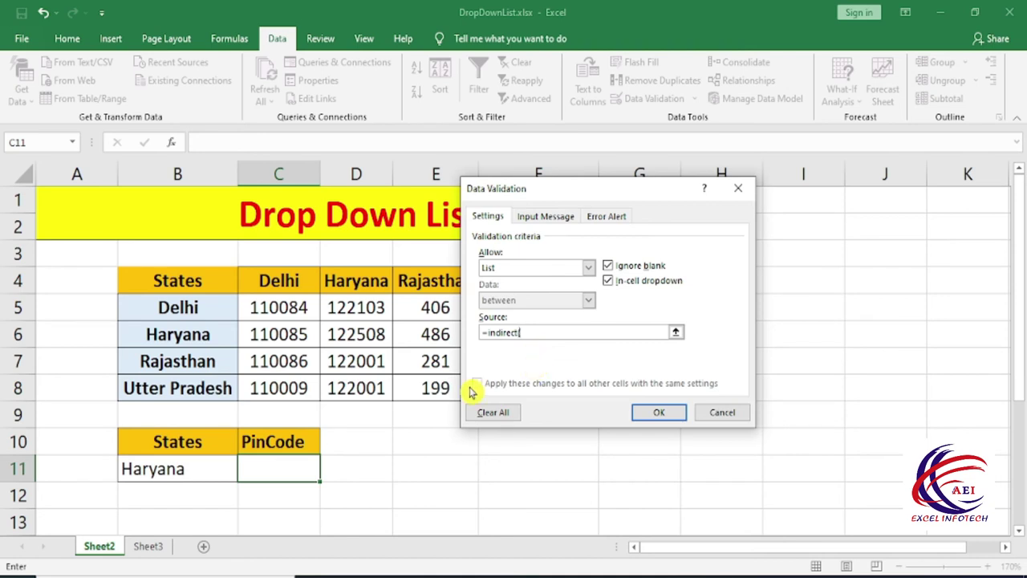
click(206, 468)
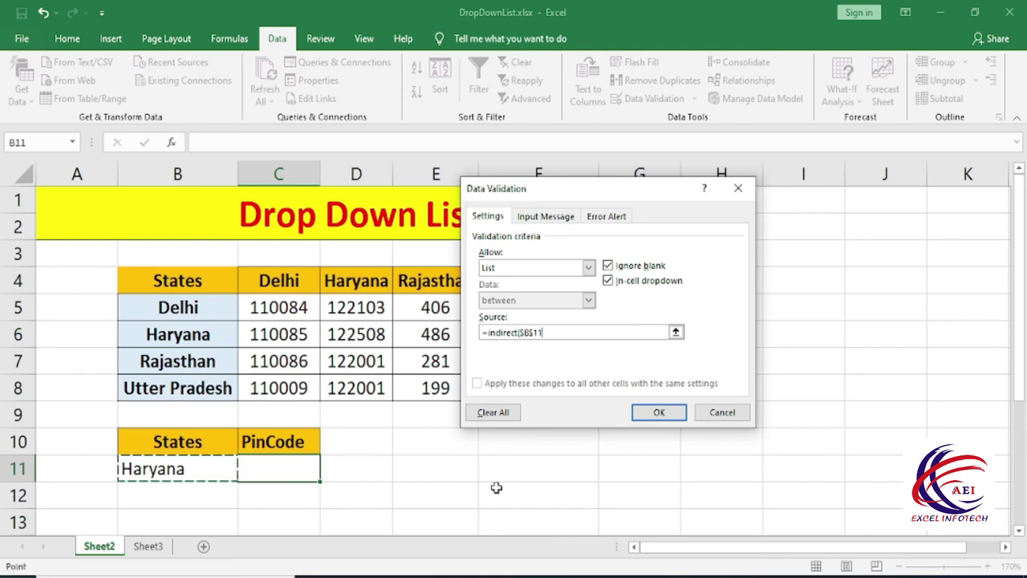
text())
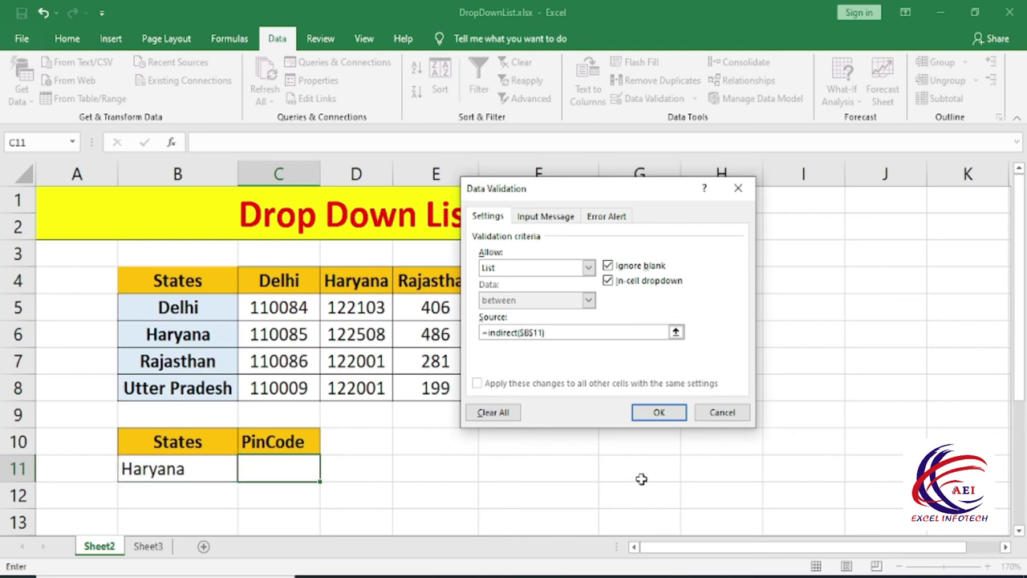
key(Return)
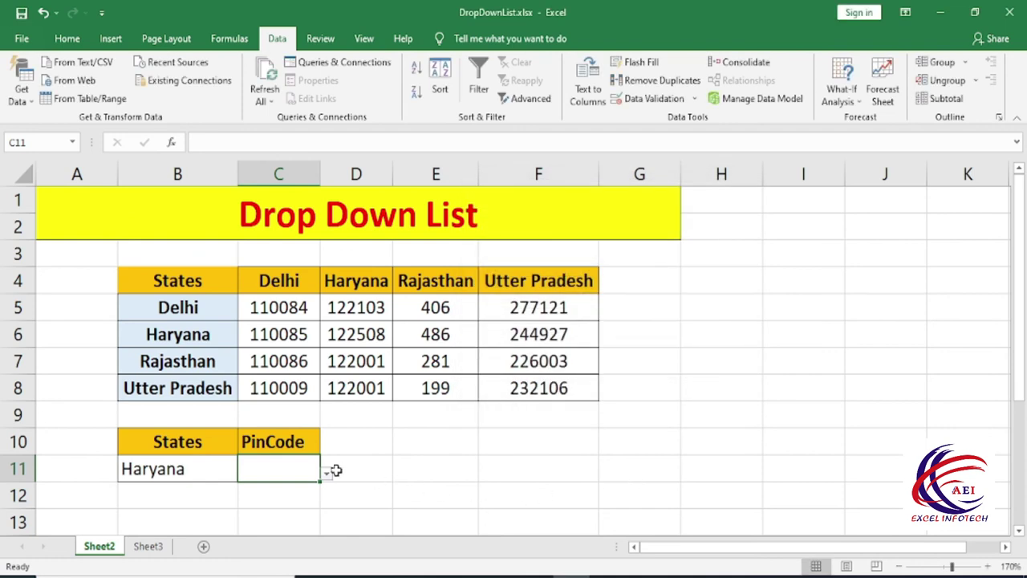
- Pick pin code 122001, then switch B11 to Delhi and choose 110084, then 110086
click(328, 473)
click(276, 518)
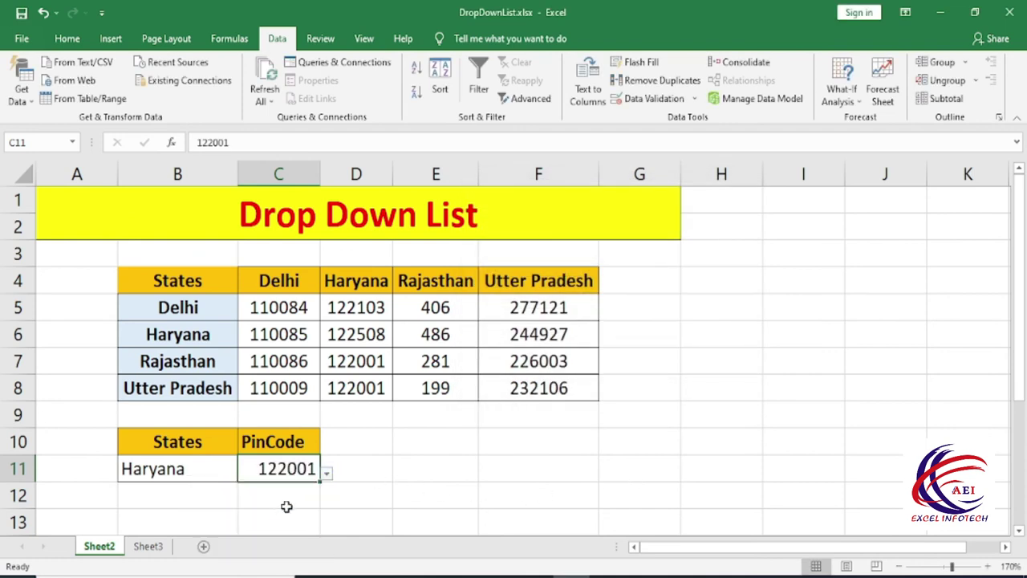
click(455, 457)
click(213, 469)
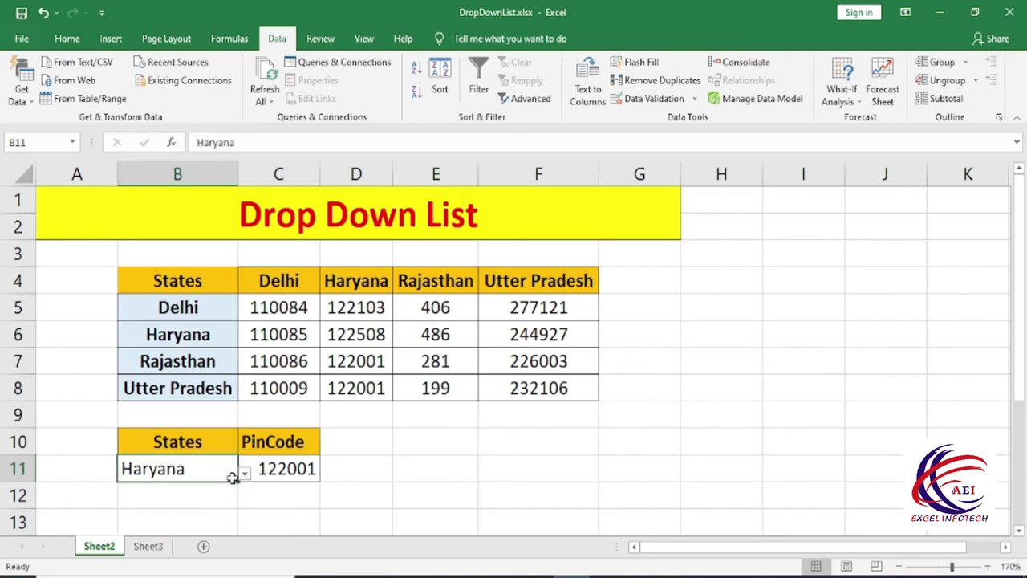
click(244, 472)
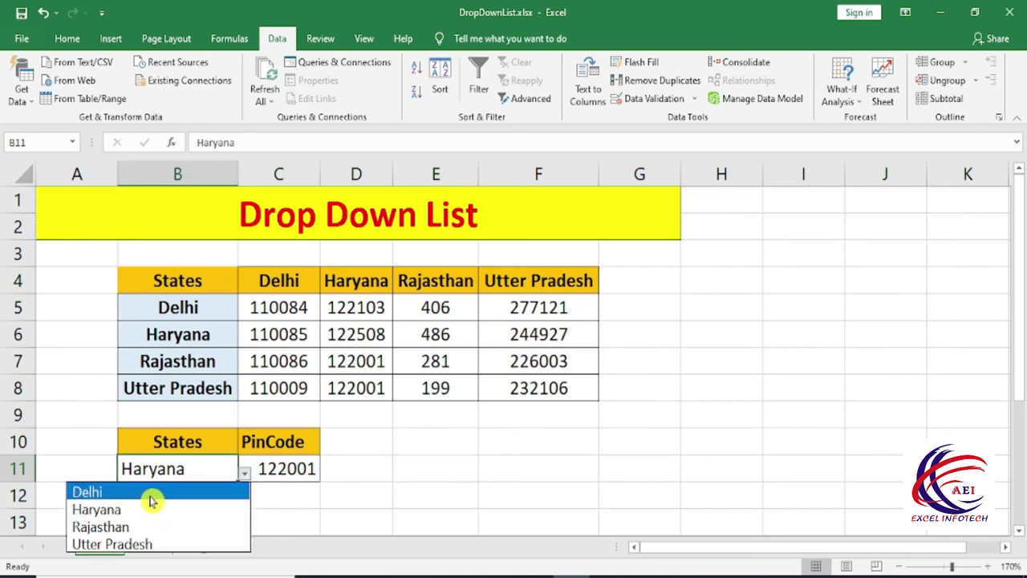
click(151, 492)
click(268, 471)
click(327, 474)
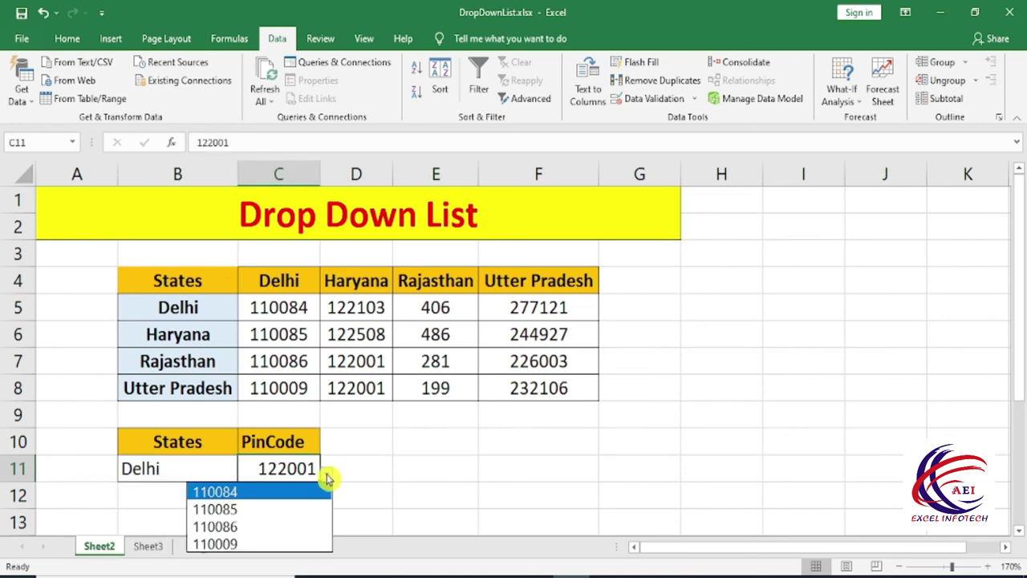
click(277, 492)
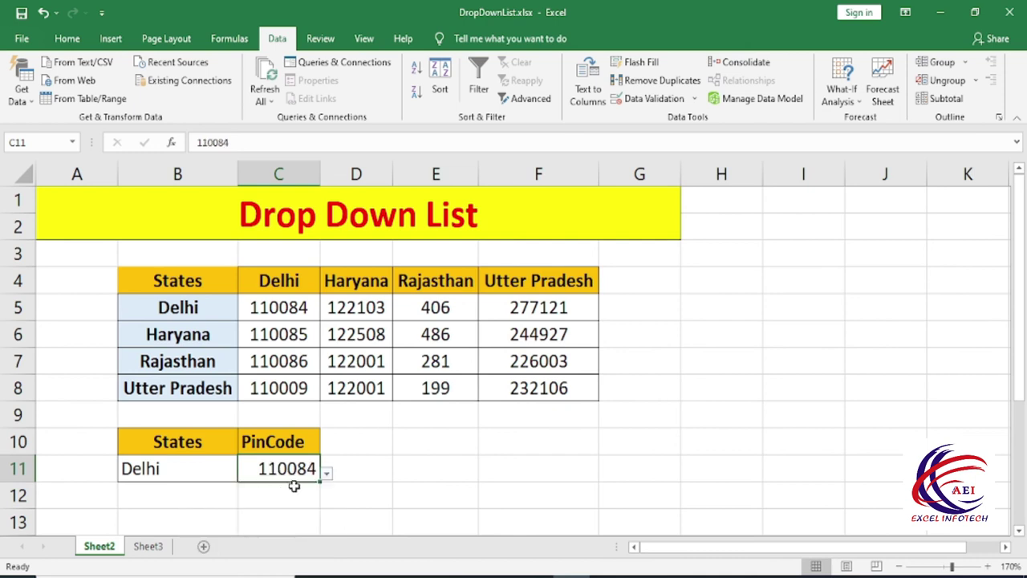
click(327, 473)
click(273, 529)
- Switch B11 back to Haryana and choose pin code 122001 in C11
click(224, 470)
click(243, 473)
click(184, 514)
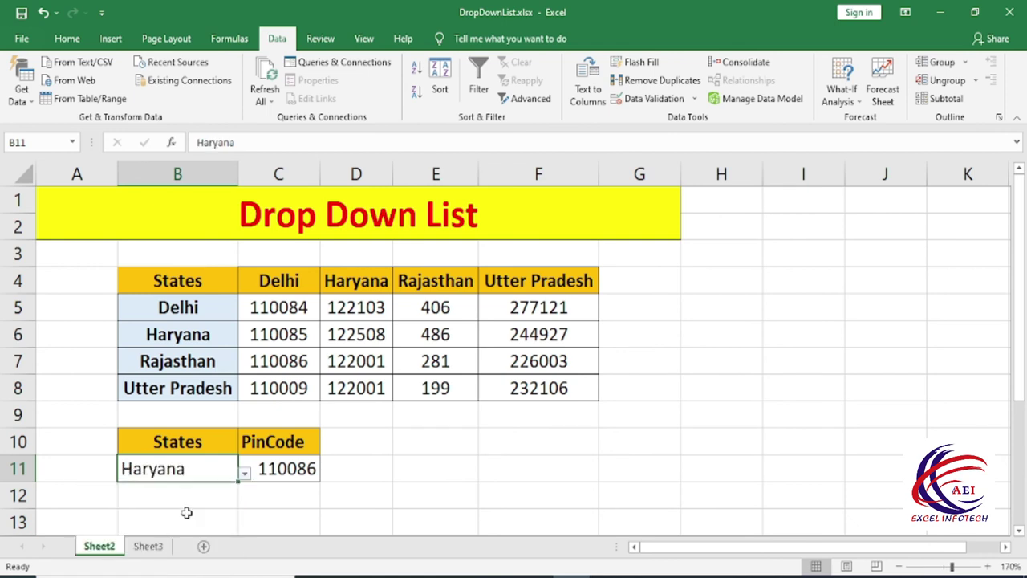
click(282, 473)
click(326, 473)
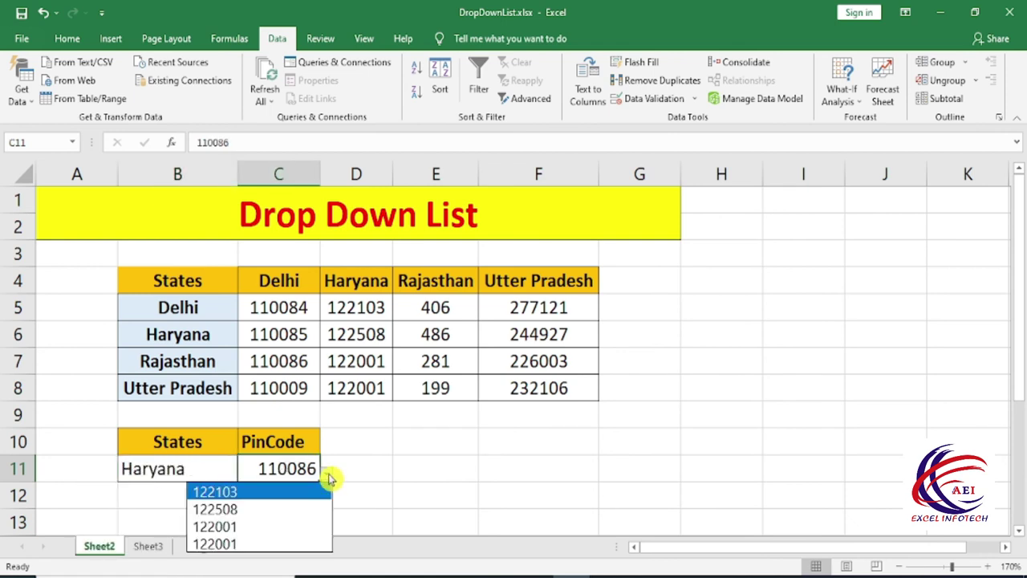
click(260, 527)
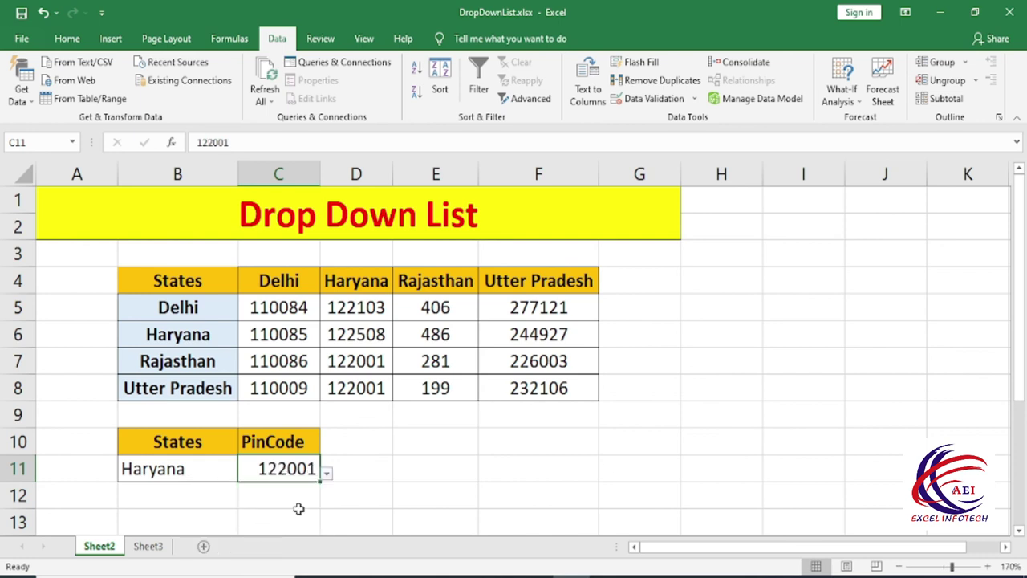
click(387, 486)
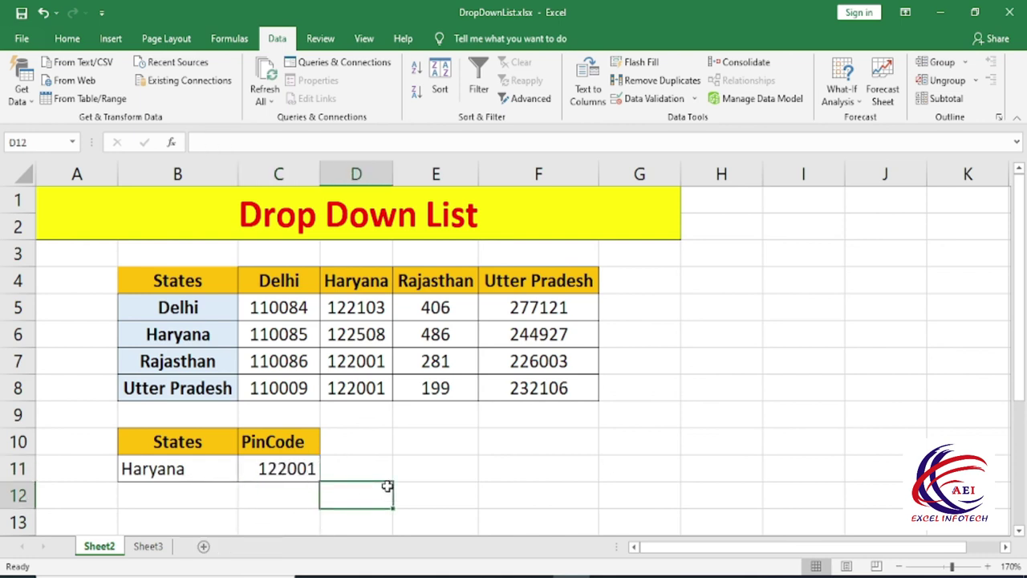